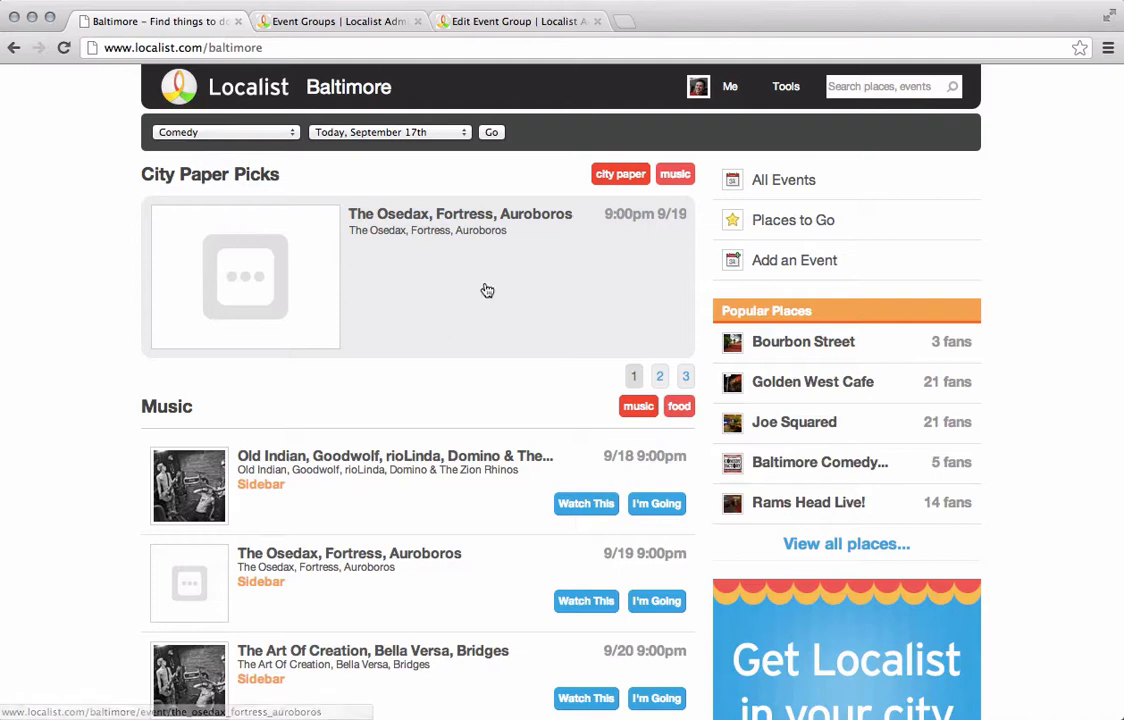
# - Switch the homepage's featured events section to Music and back to City Paper Picks
pyautogui.scroll(-1, 484, 291)
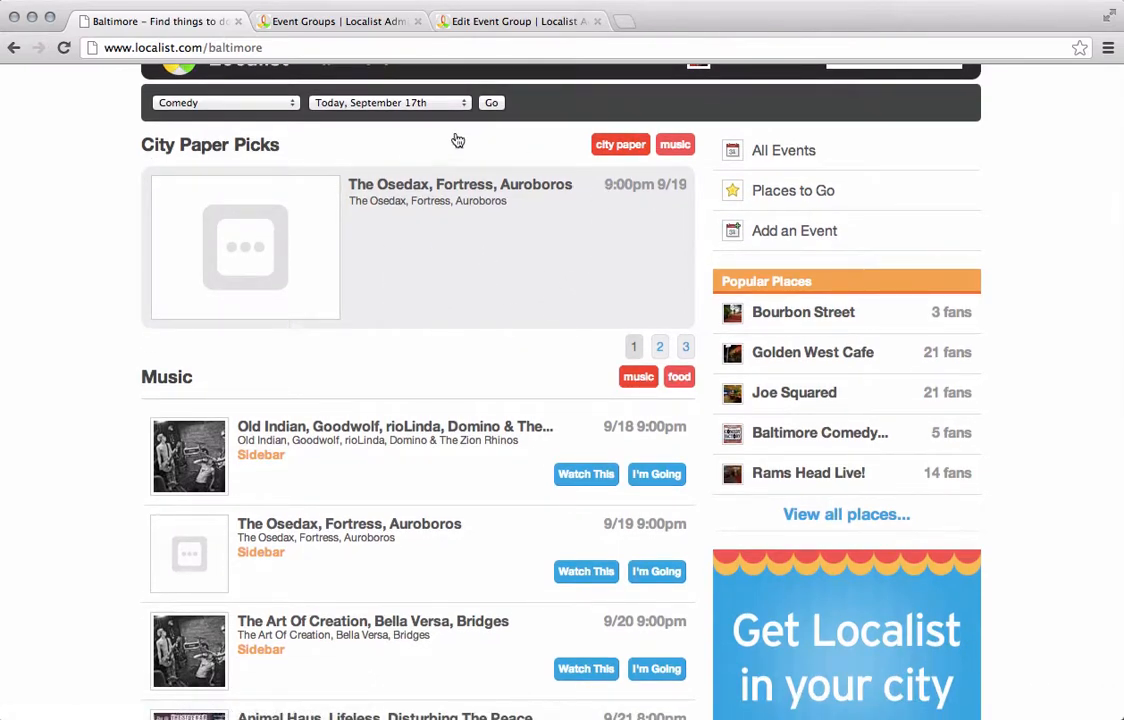
pyautogui.click(674, 146)
pyautogui.click(606, 145)
pyautogui.click(684, 150)
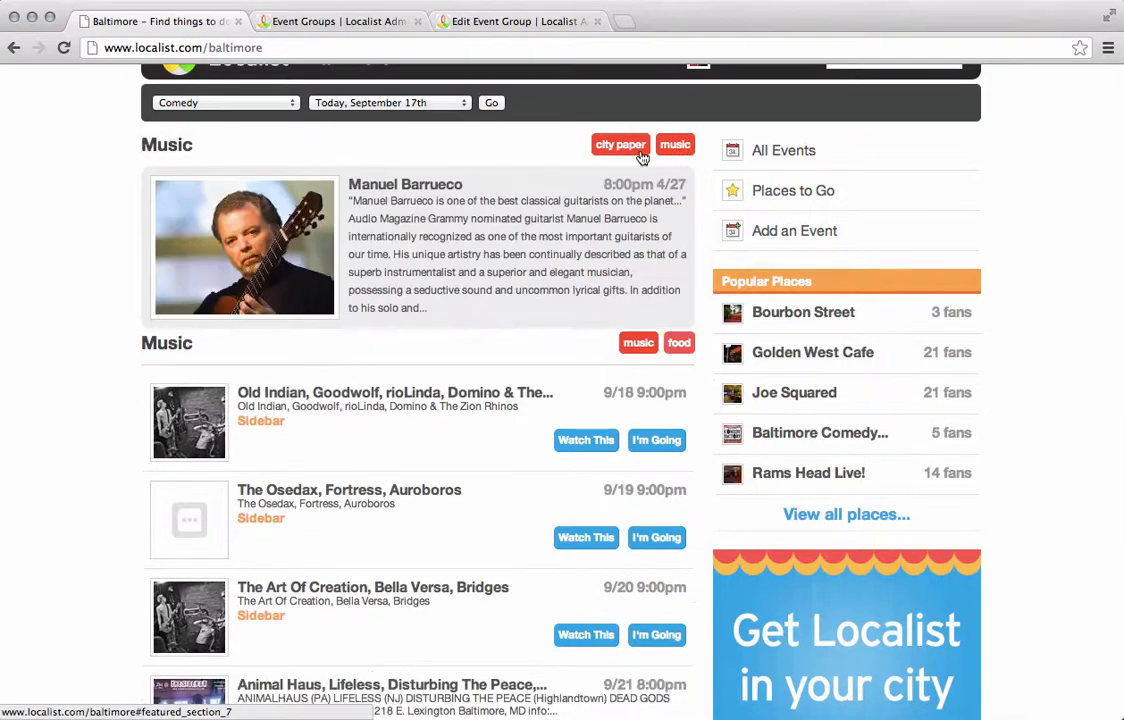
pyautogui.click(618, 145)
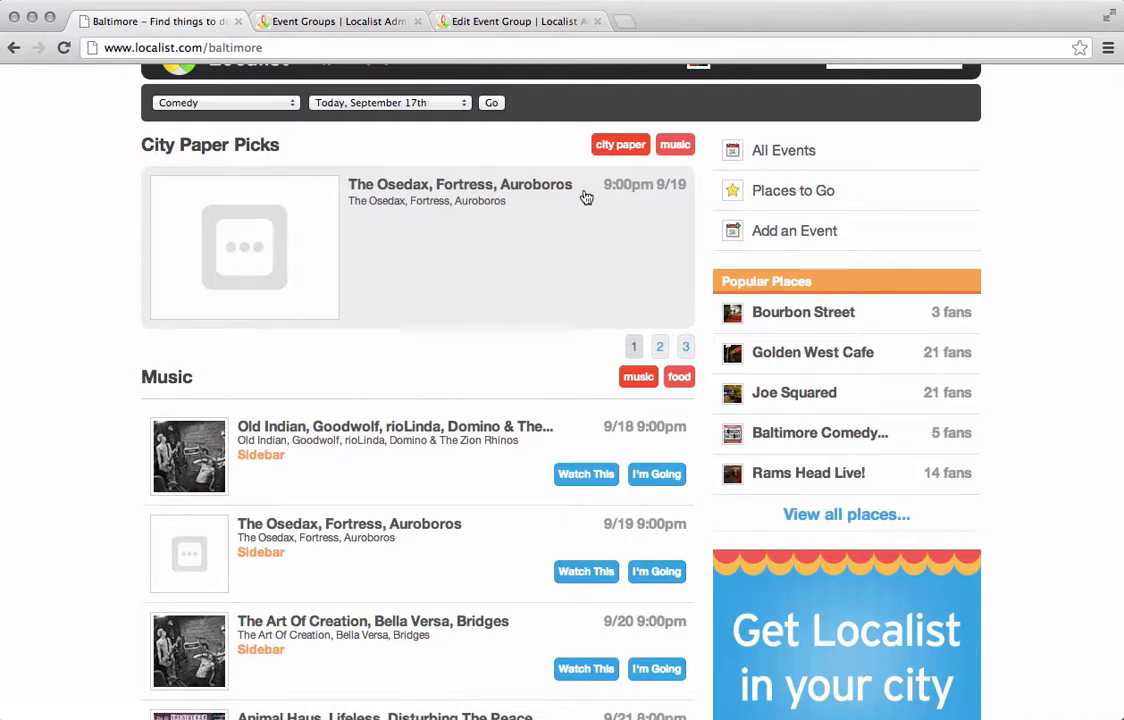
# - Compare the Food and Music event groups in the homepage's main event list, ending on Music
pyautogui.scroll(-2, 586, 197)
pyautogui.scroll(-4, 586, 197)
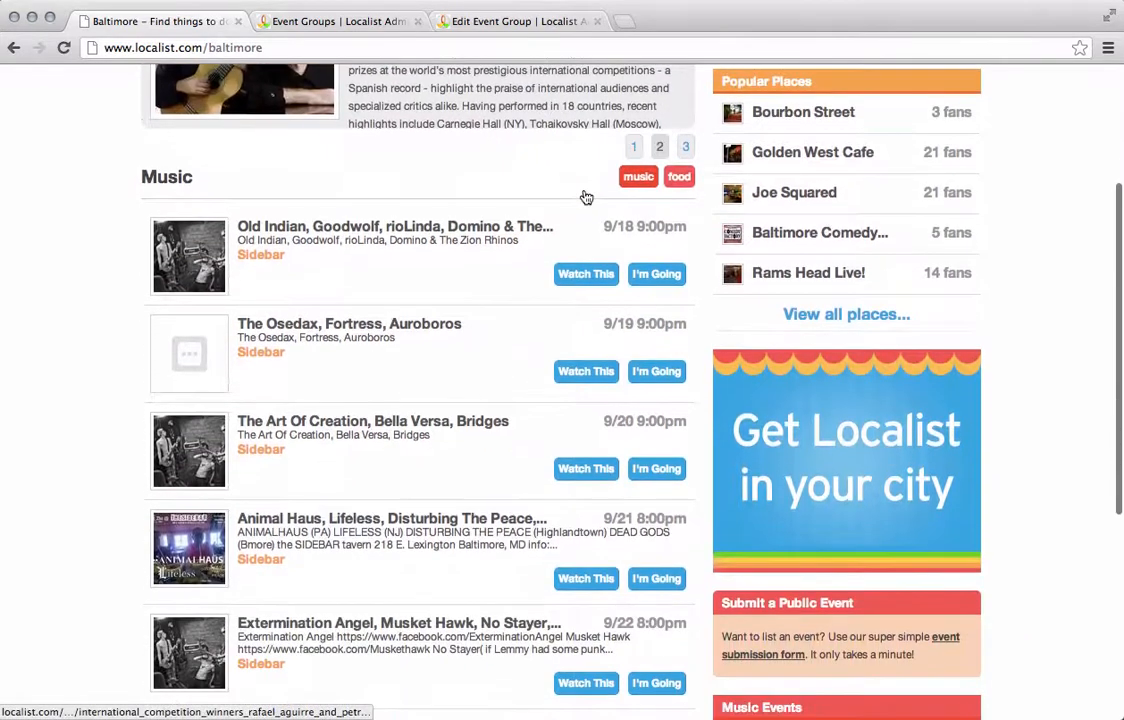
pyautogui.scroll(-1, 586, 197)
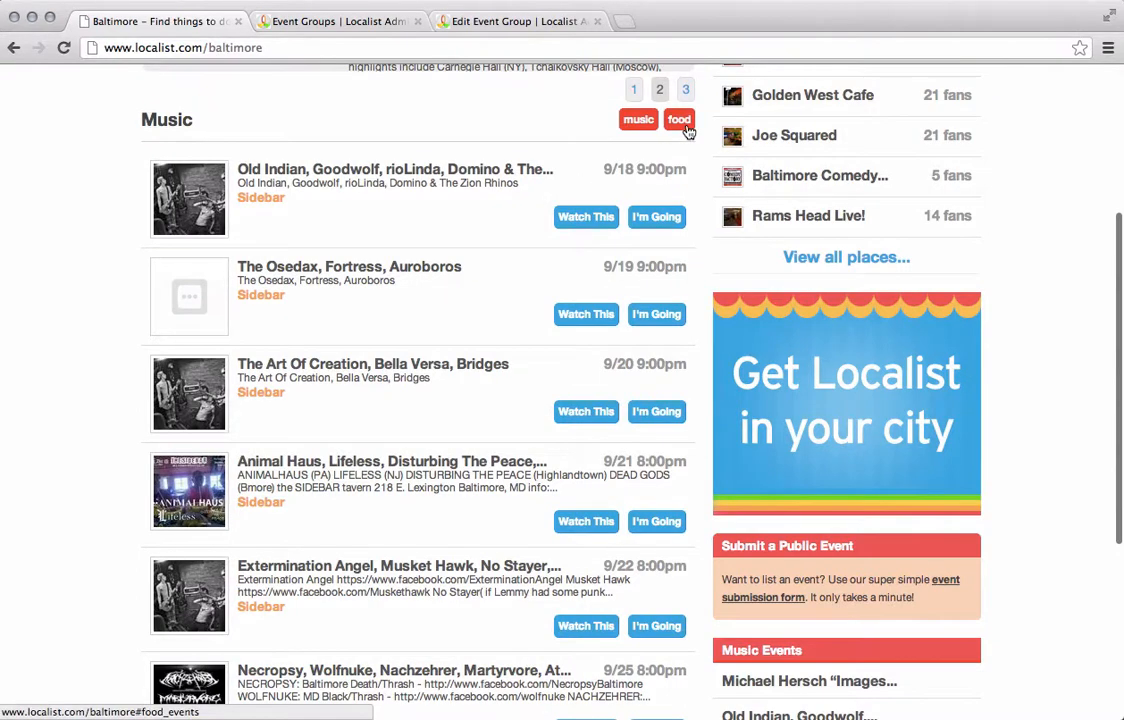
pyautogui.scroll(-1, 524, 181)
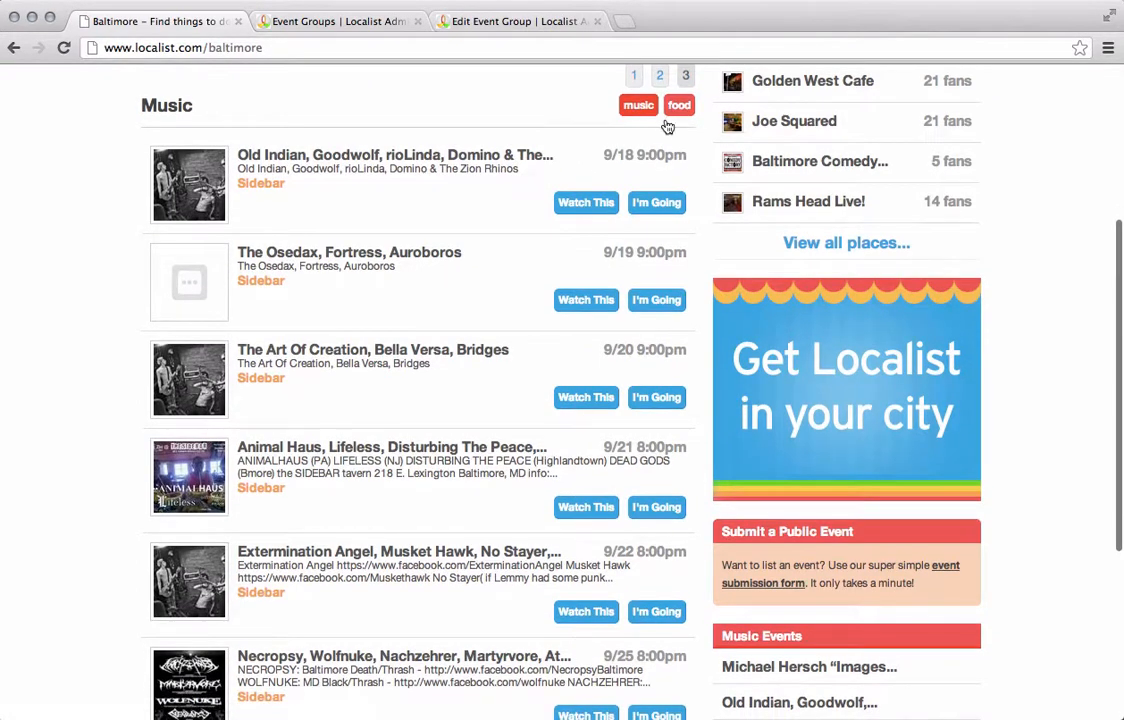
pyautogui.click(677, 110)
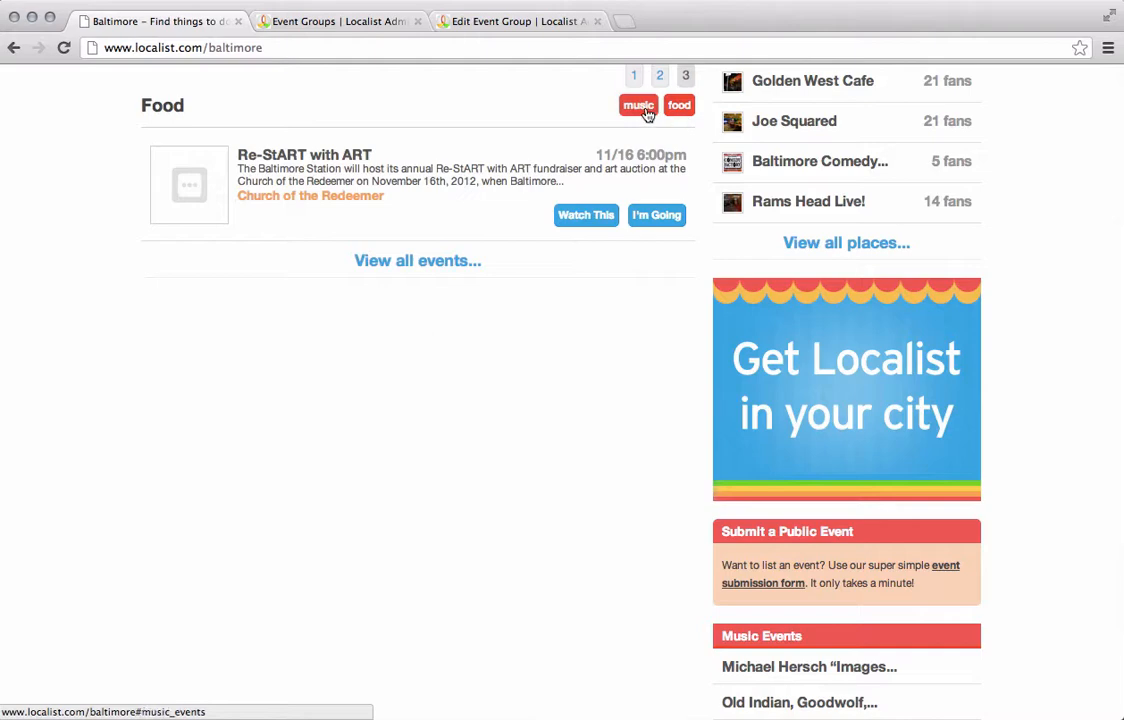
pyautogui.click(640, 108)
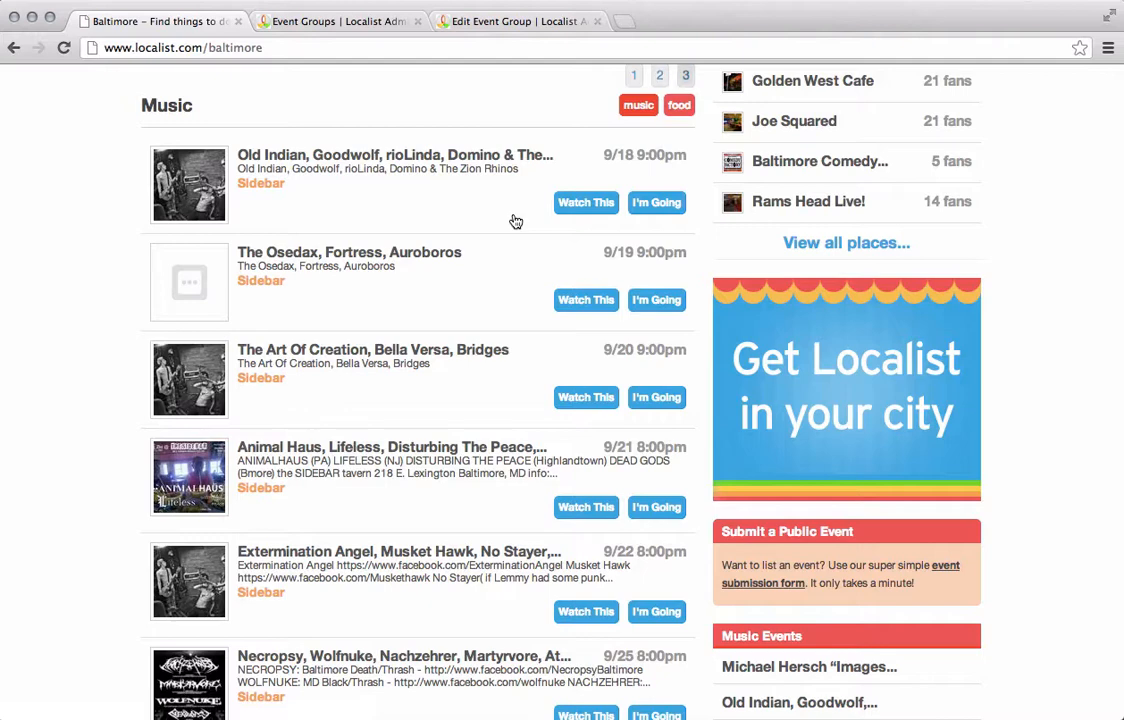
pyautogui.click(685, 115)
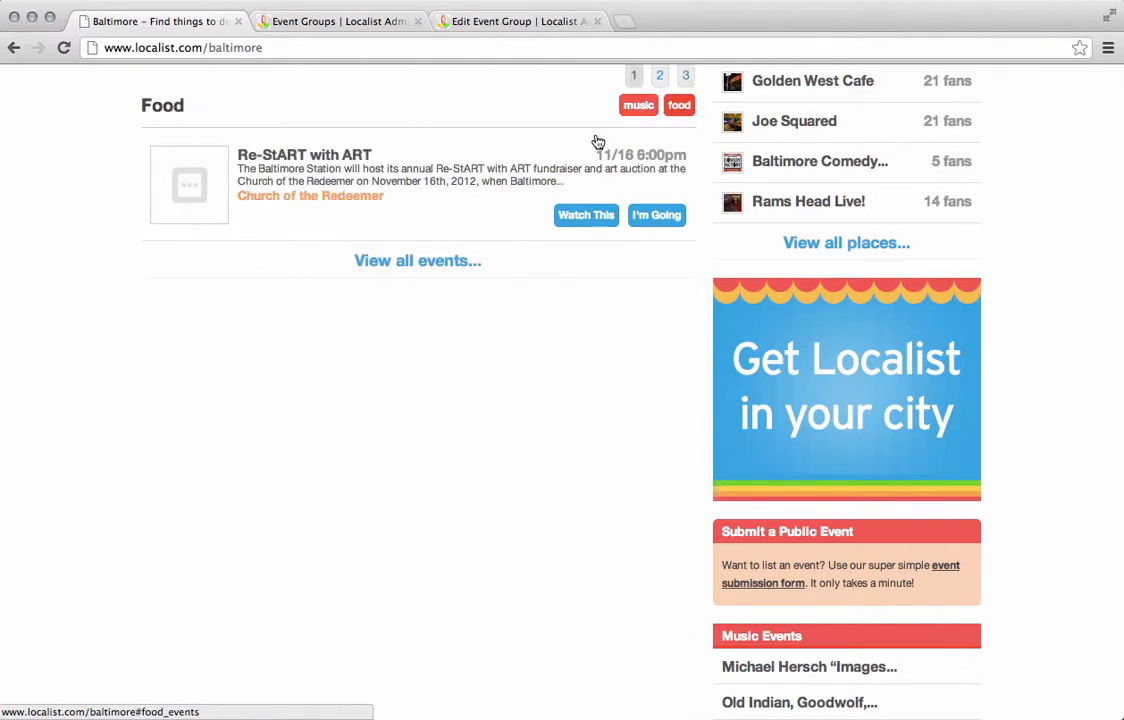
pyautogui.click(640, 107)
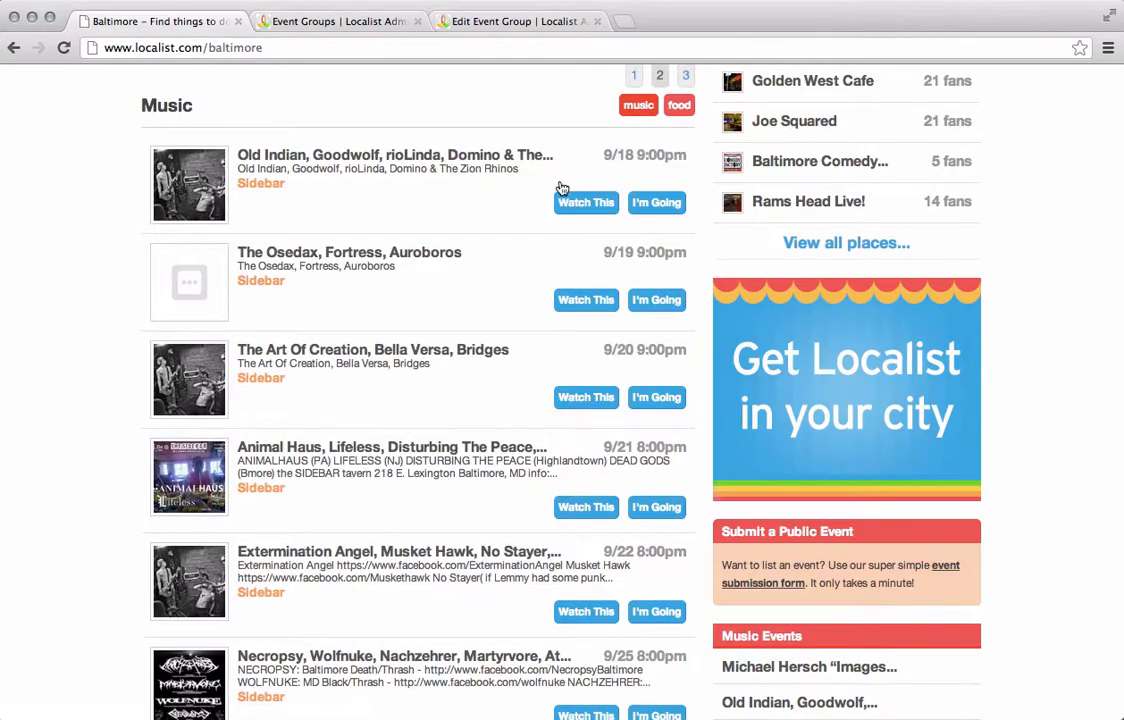
pyautogui.scroll(2, 562, 188)
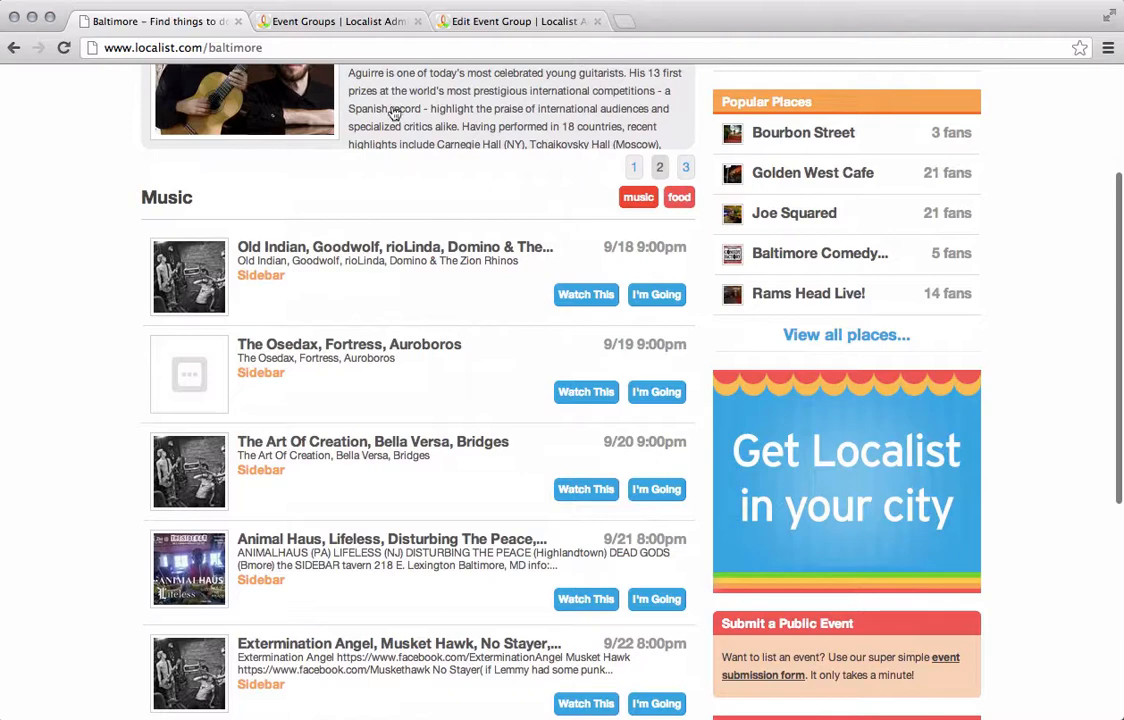
# - Open the Music event group's edit form from the Event Groups admin list and highlight its title and button label
pyautogui.click(369, 24)
pyautogui.moveTo(968, 95)
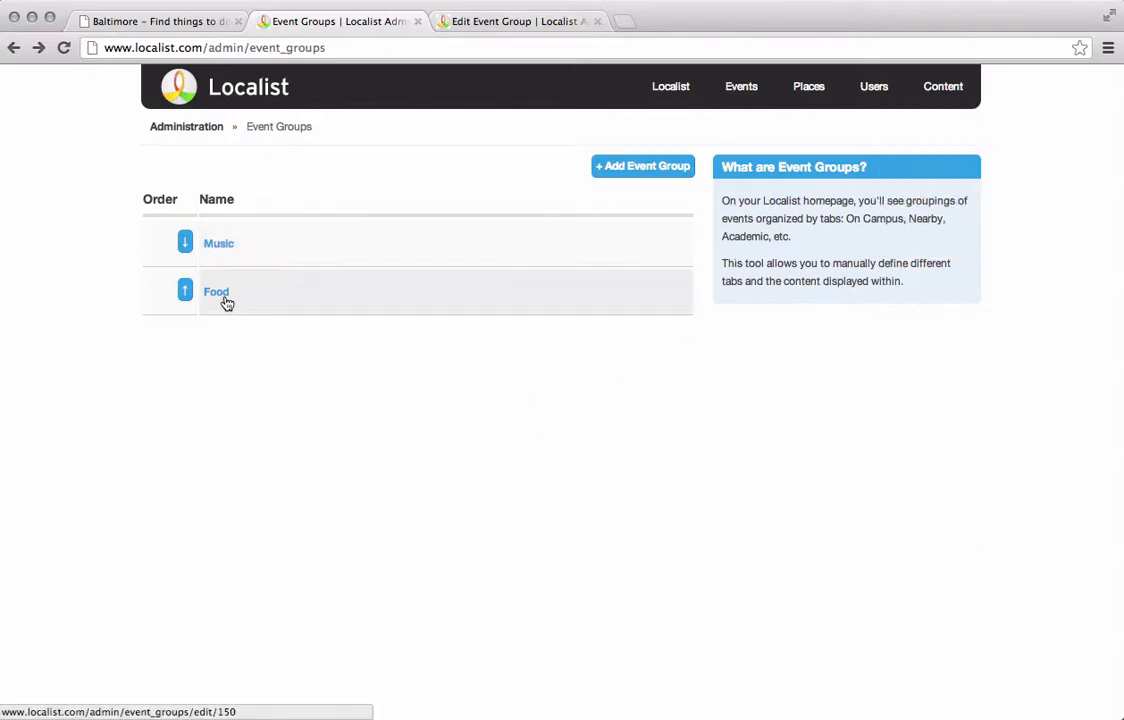
pyautogui.click(219, 246)
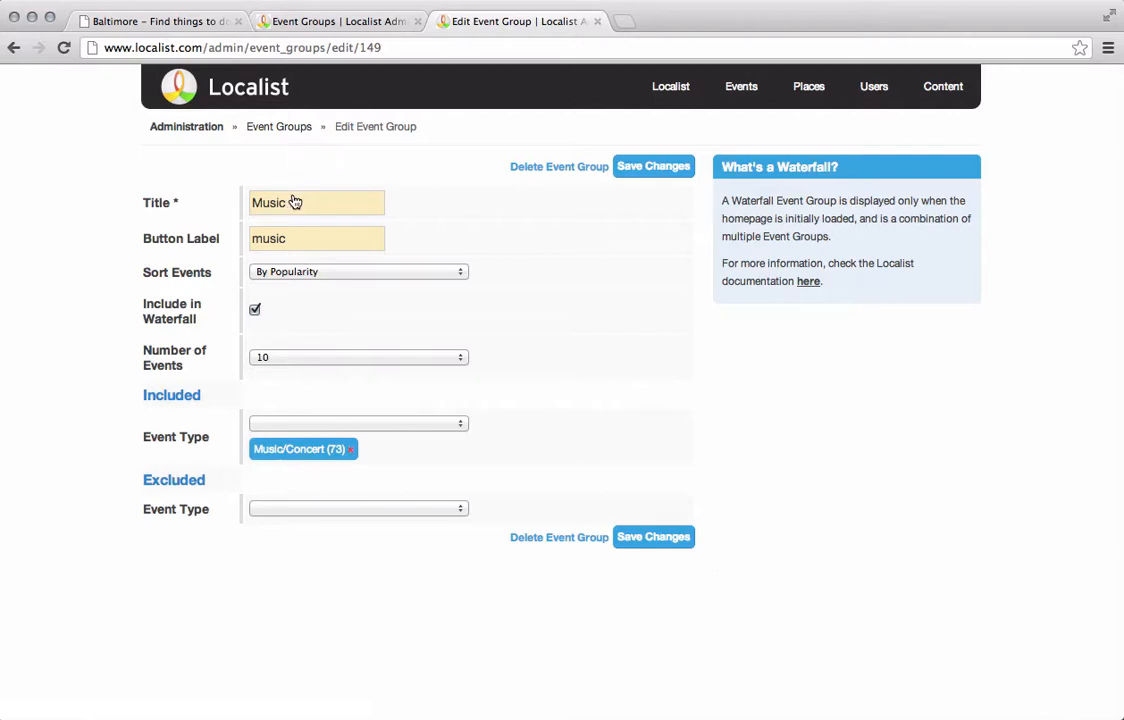
pyautogui.moveTo(306, 209); pyautogui.dragTo(236, 211)
pyautogui.moveTo(316, 245); pyautogui.dragTo(222, 240)
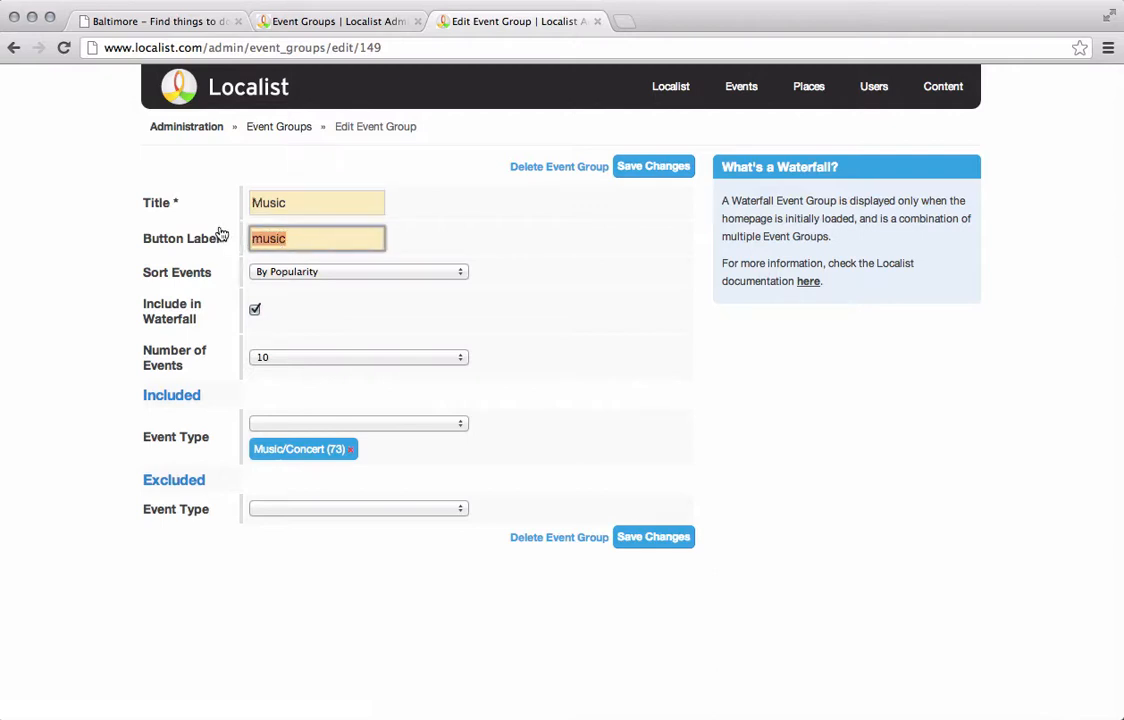
# - Check the music button on the Baltimore homepage and return to the Music group's edit form
pyautogui.click(160, 18)
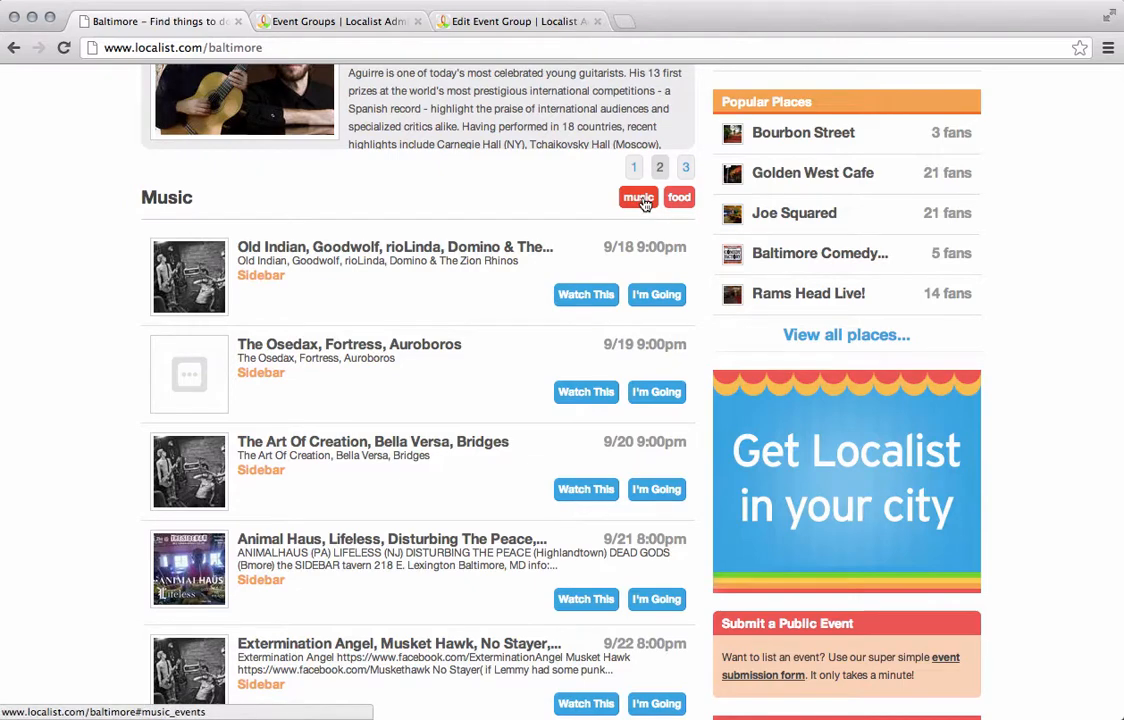
pyautogui.click(347, 24)
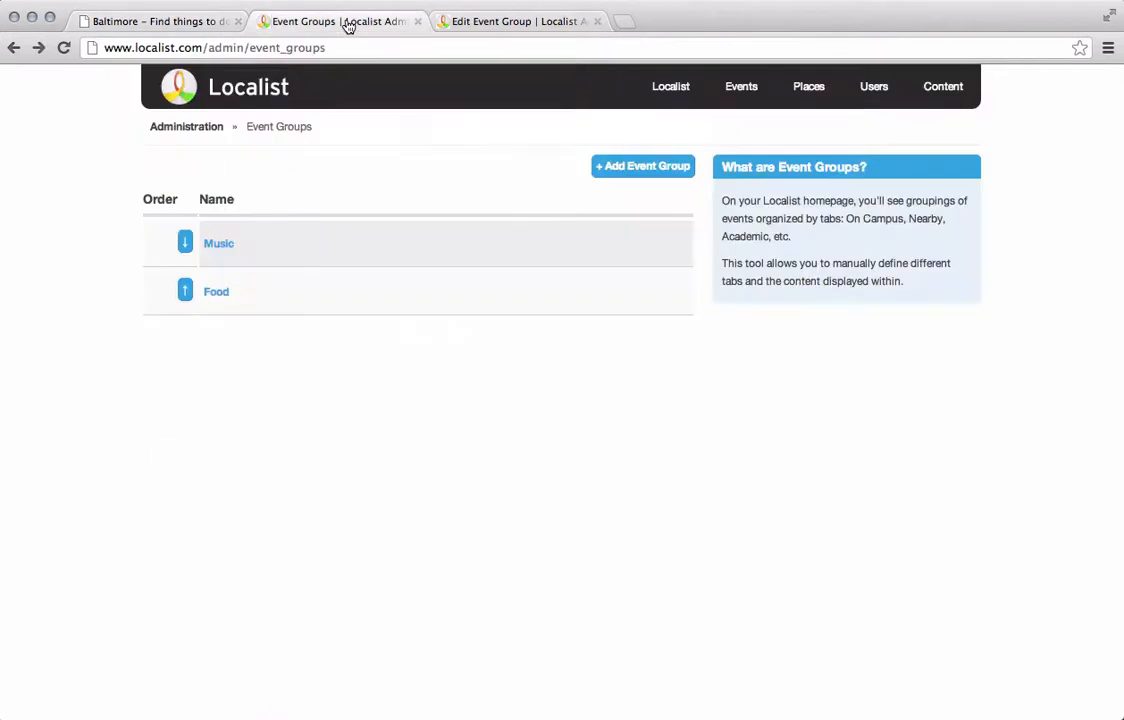
pyautogui.click(482, 24)
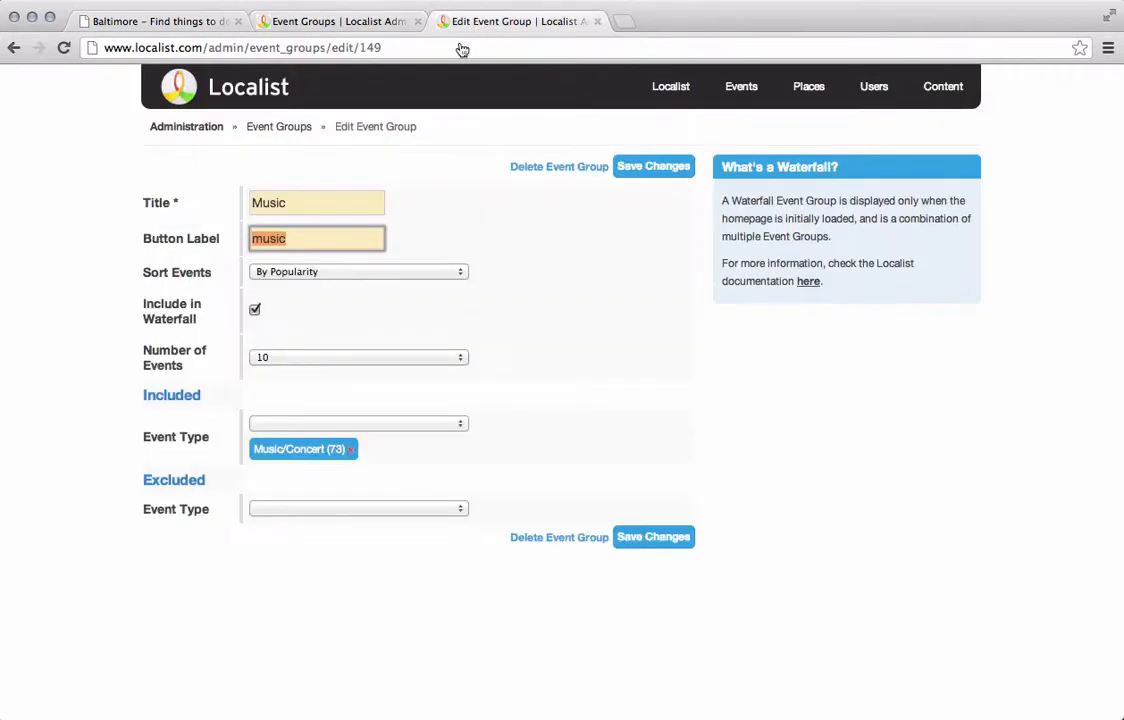
# - Set the Music event group to sort events By Date and limit its number of events to 5
pyautogui.click(313, 275)
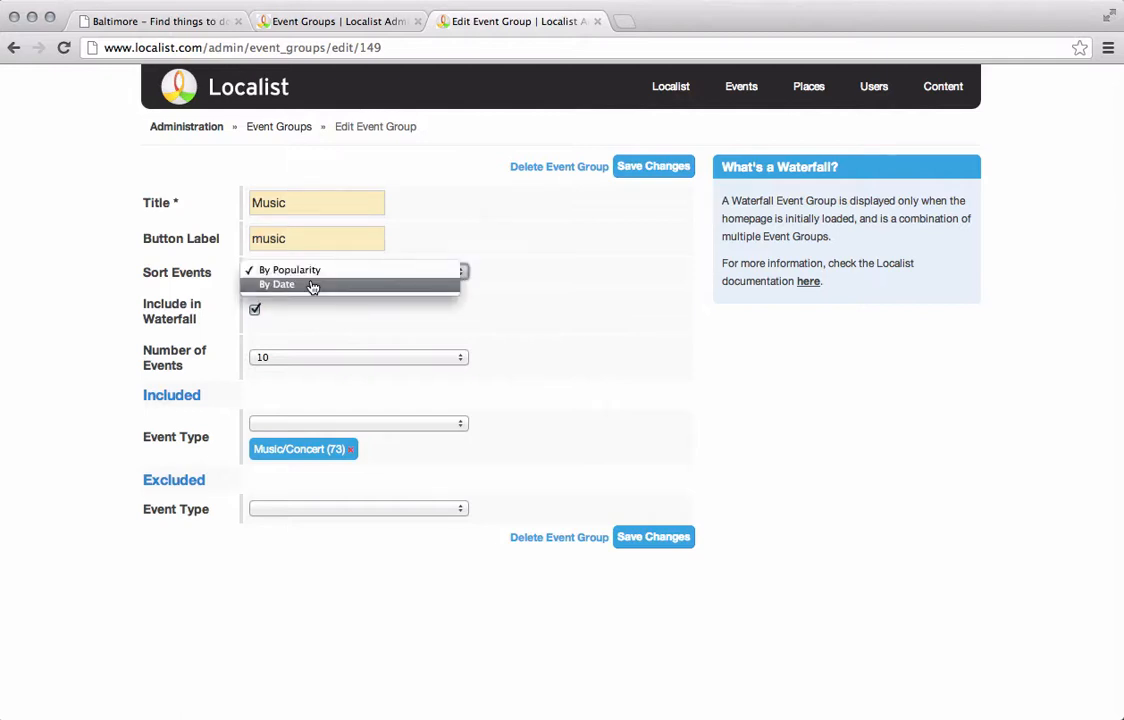
pyautogui.click(295, 286)
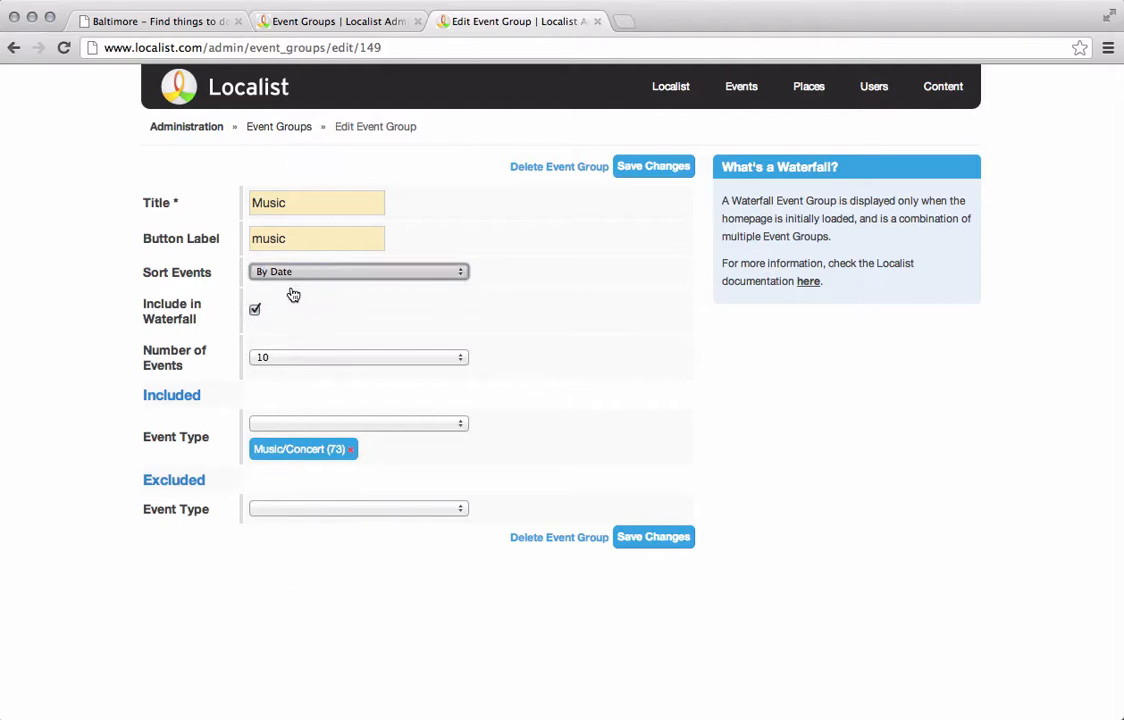
pyautogui.click(277, 365)
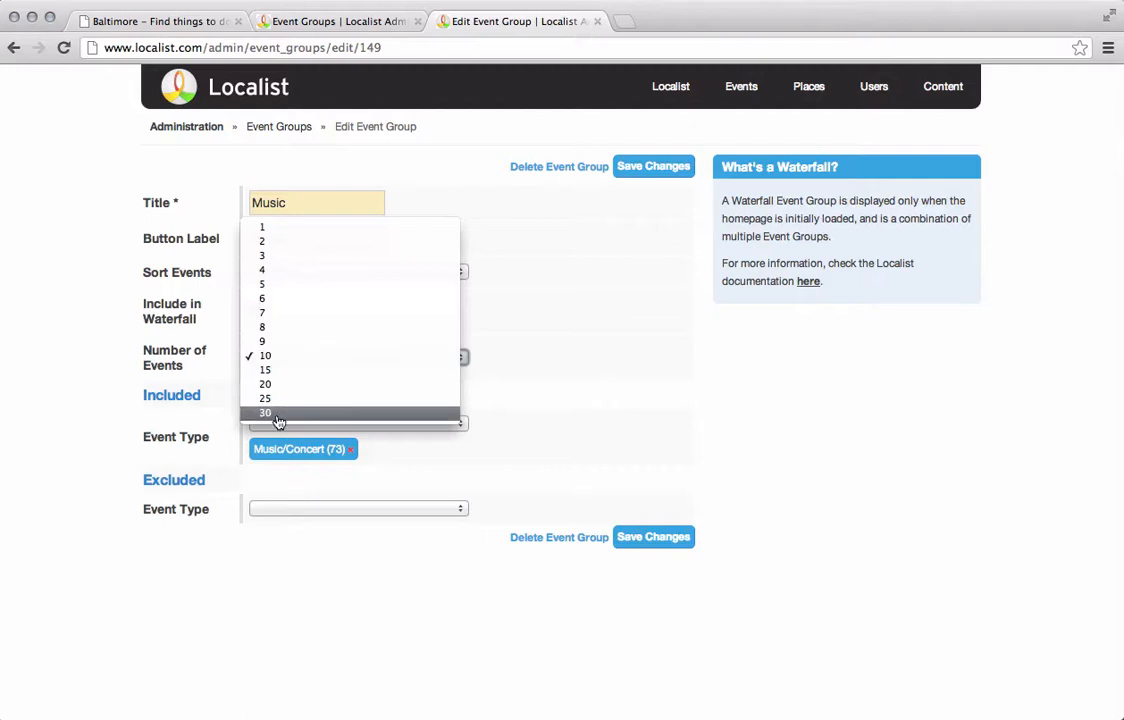
pyautogui.click(299, 289)
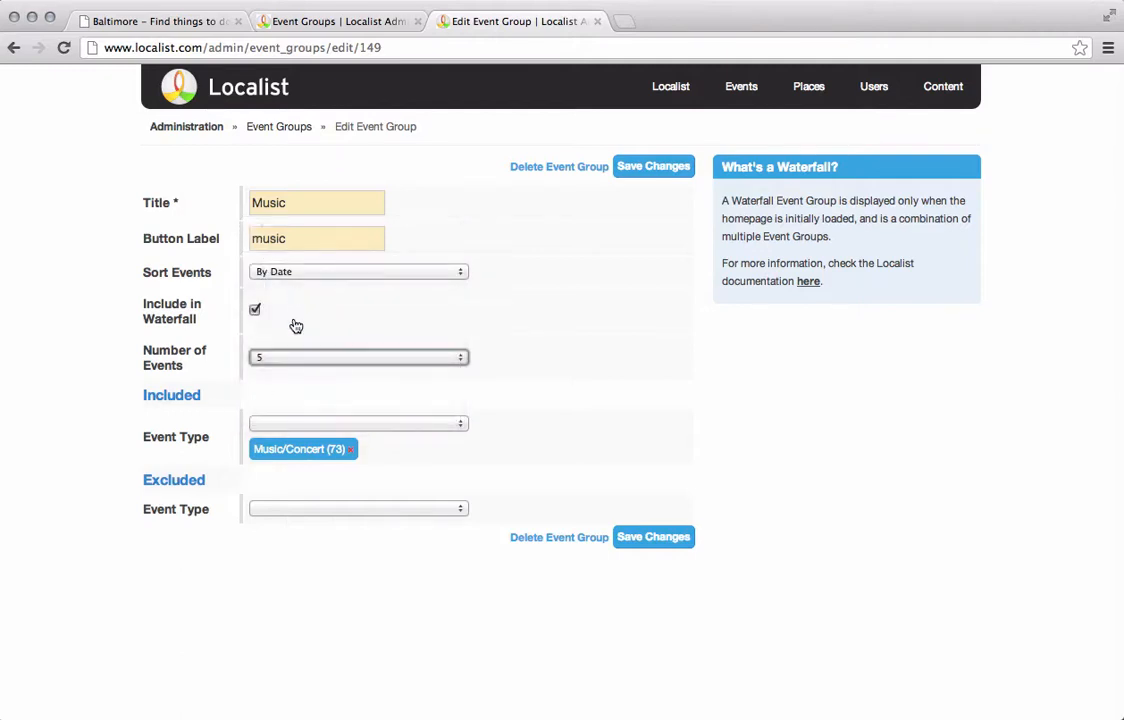
pyautogui.click(285, 360)
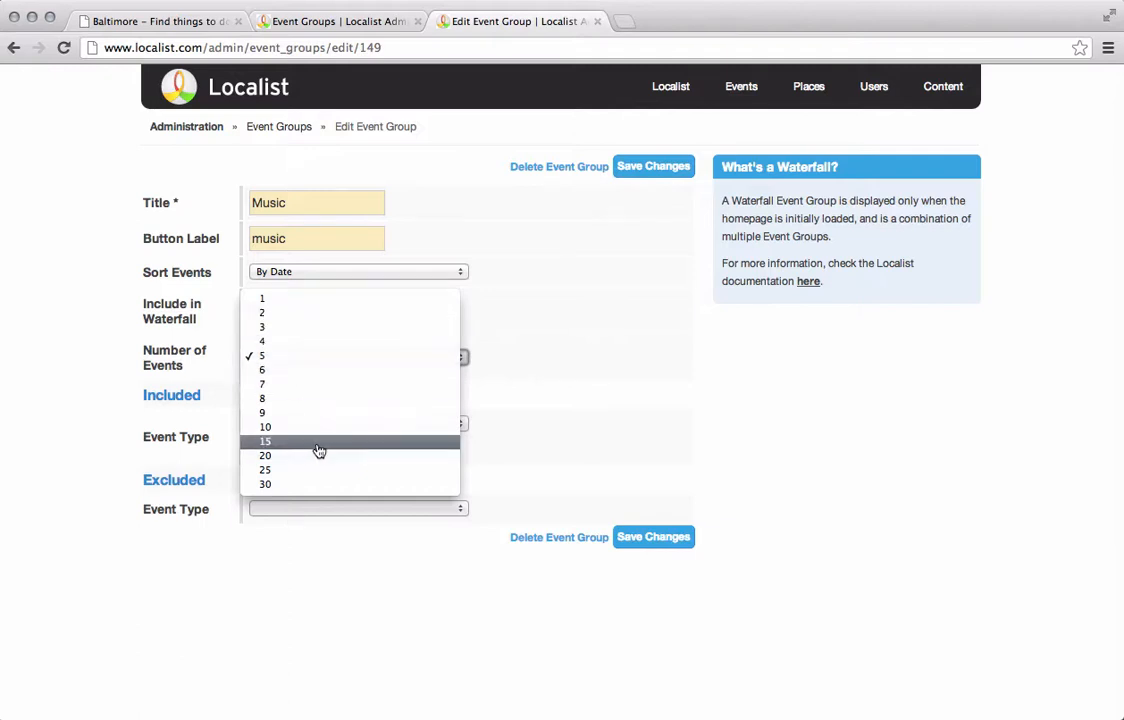
pyautogui.click(304, 357)
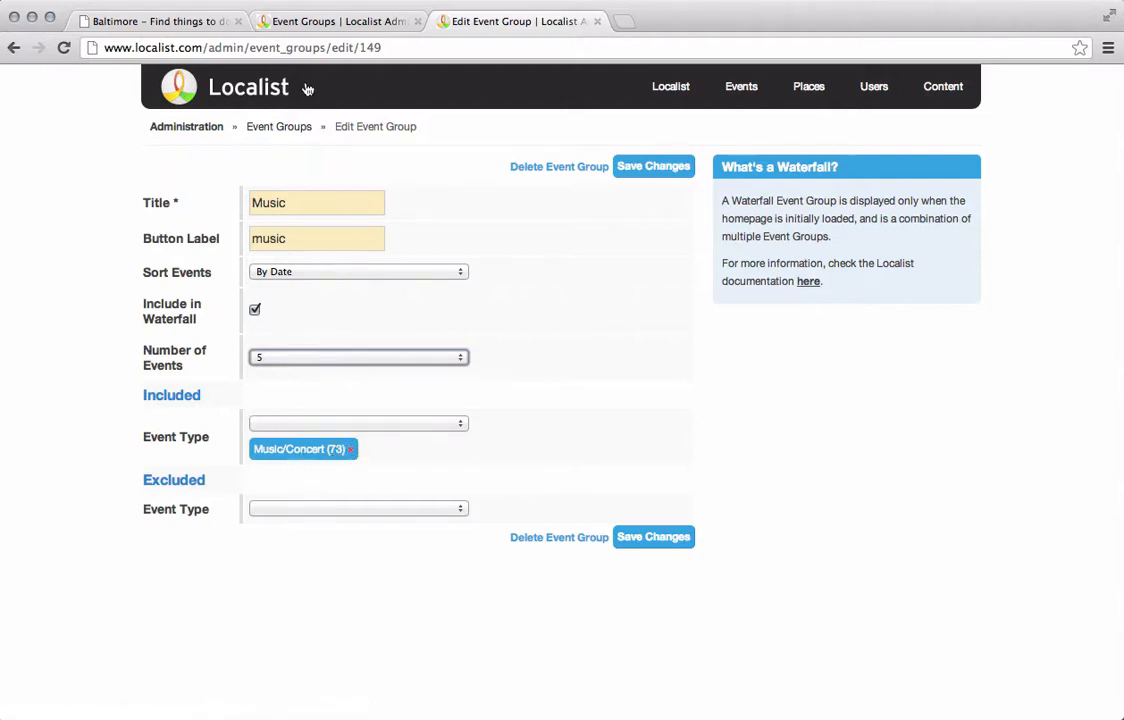
# - Review the length of the Music event list on the homepage and return to the Music group's settings
pyautogui.click(195, 22)
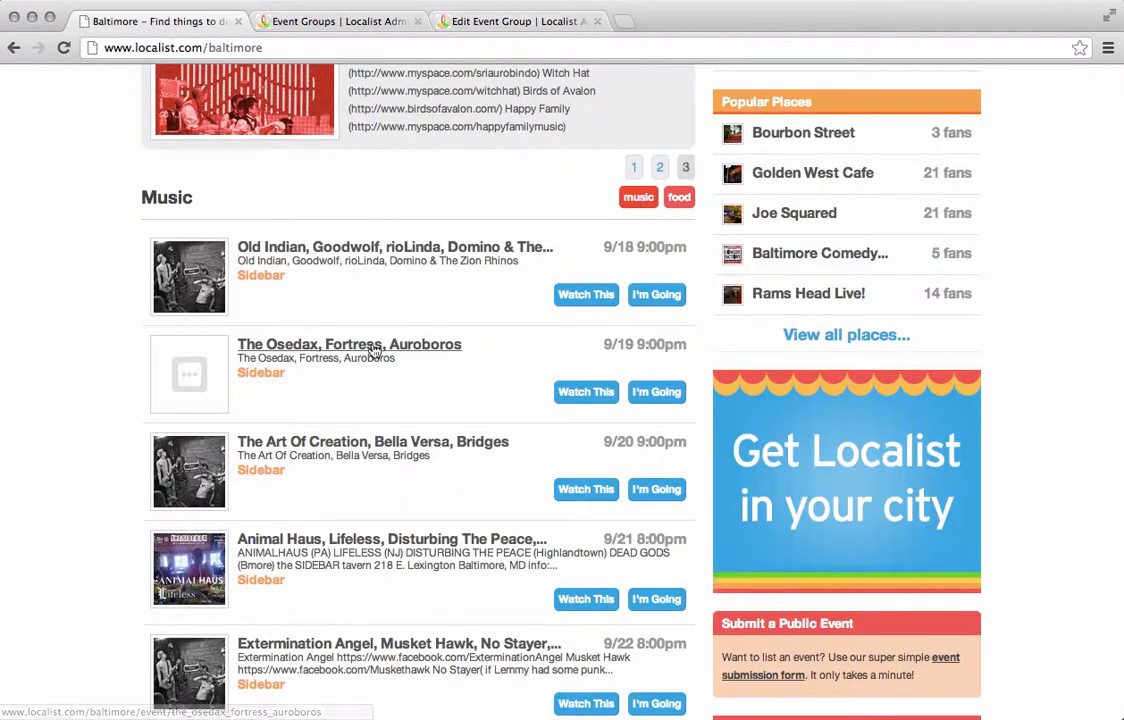
pyautogui.scroll(-1, 372, 350)
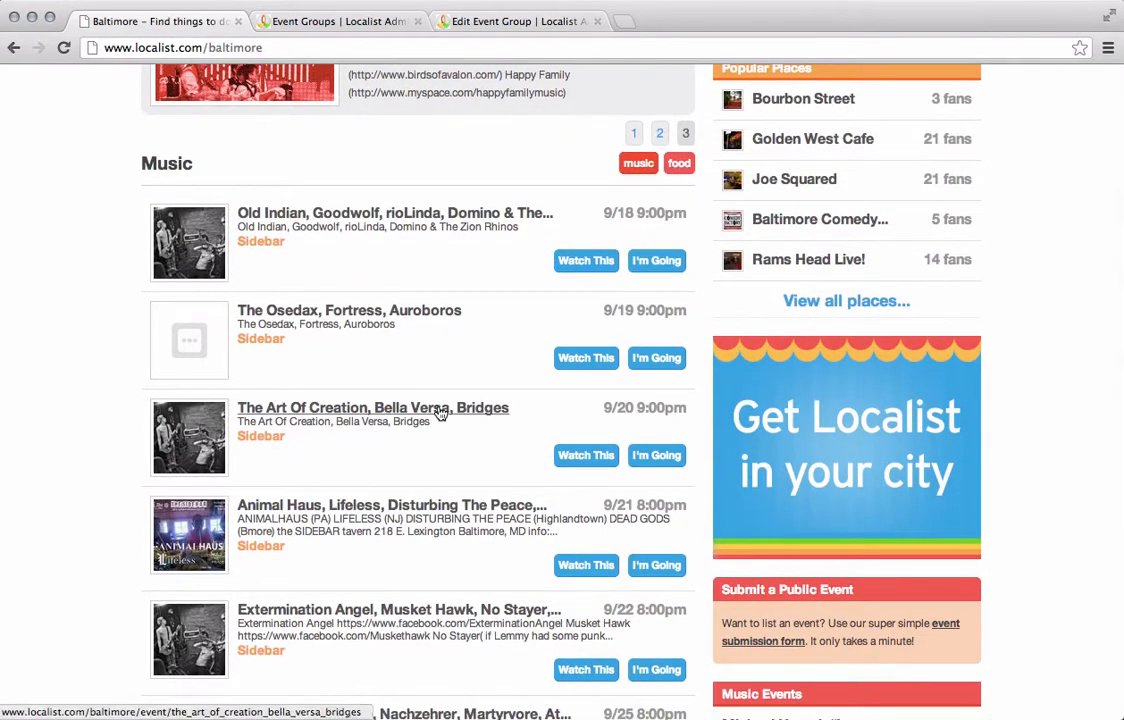
pyautogui.click(378, 26)
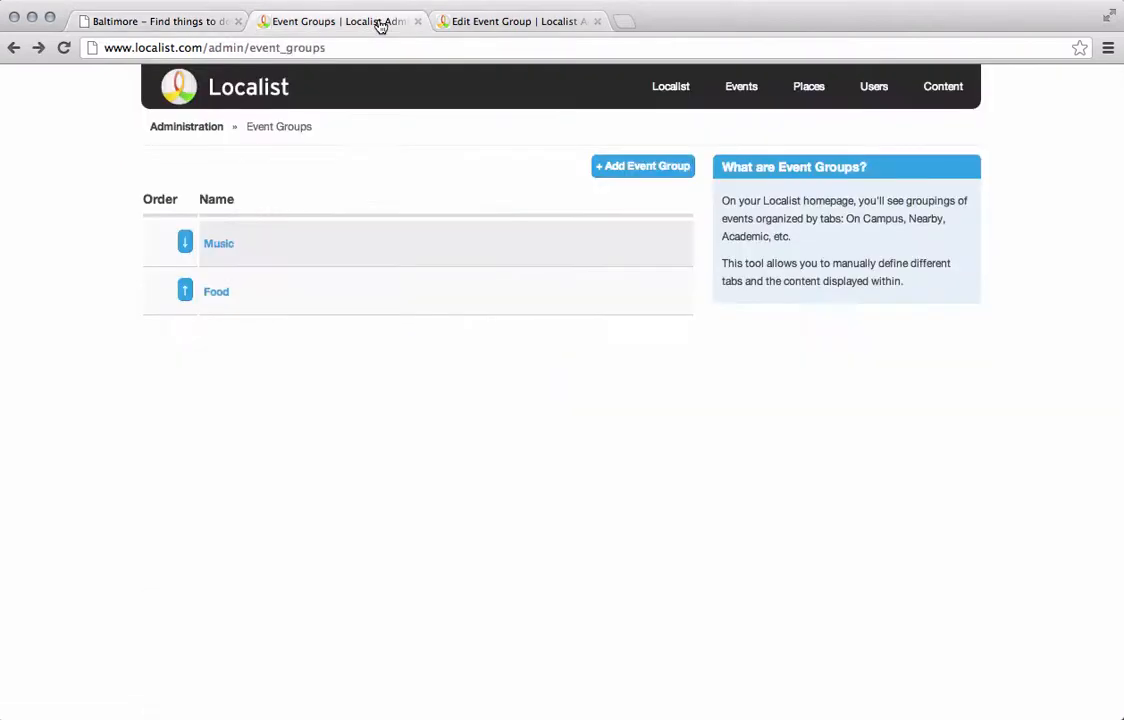
pyautogui.click(484, 23)
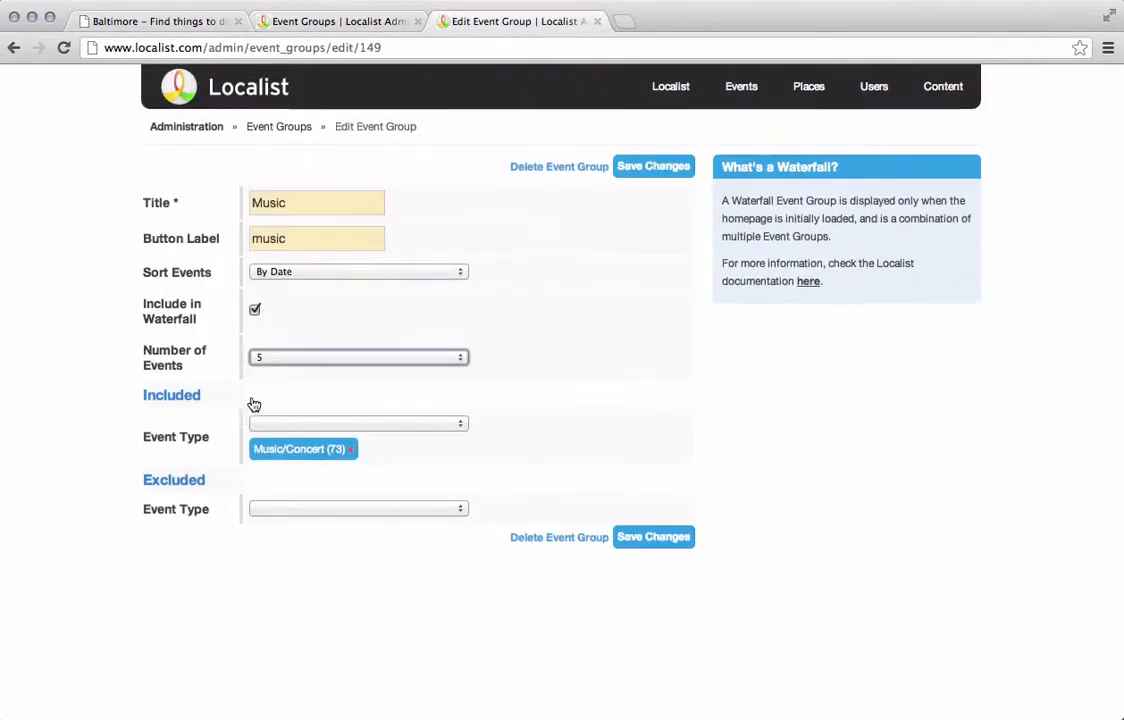
# - Open the Food event group for editing, checking the Music group's Include in Waterfall setting while it loads
pyautogui.click(351, 30)
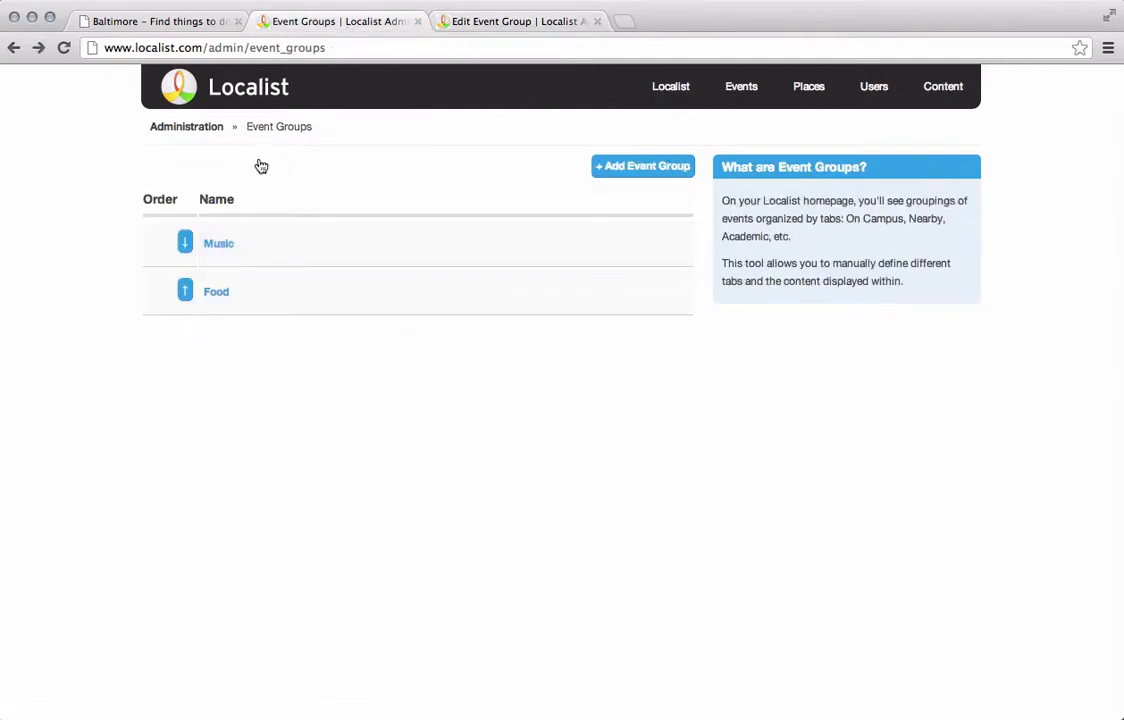
pyautogui.click(217, 293)
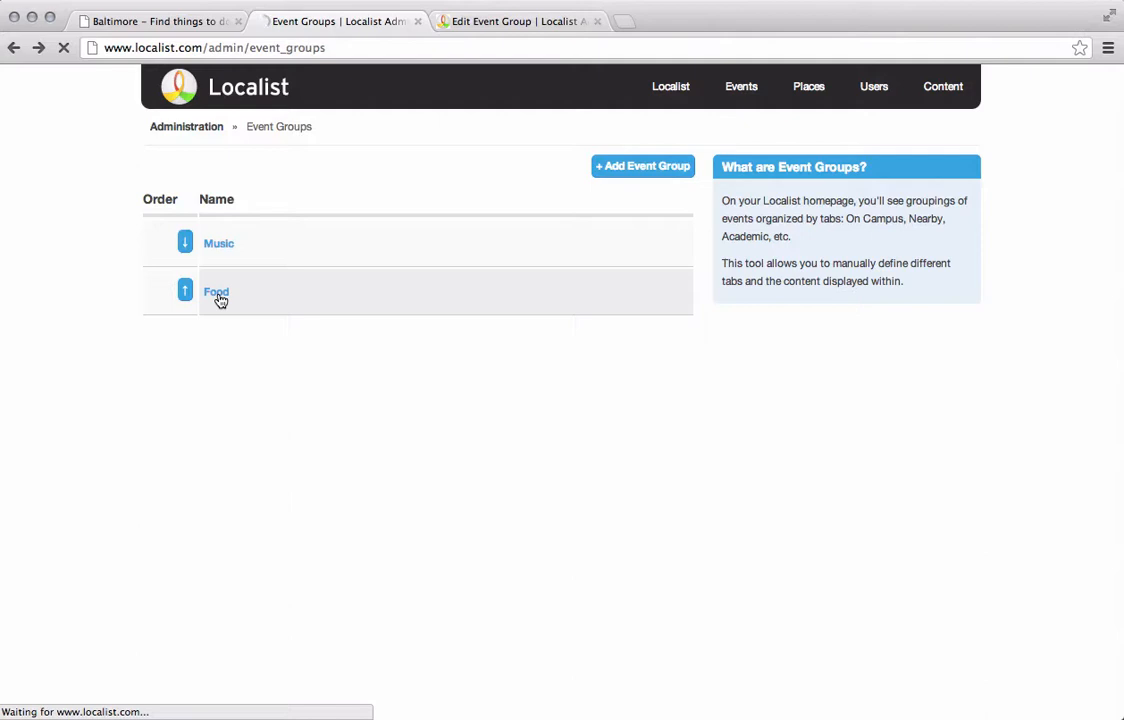
pyautogui.click(520, 22)
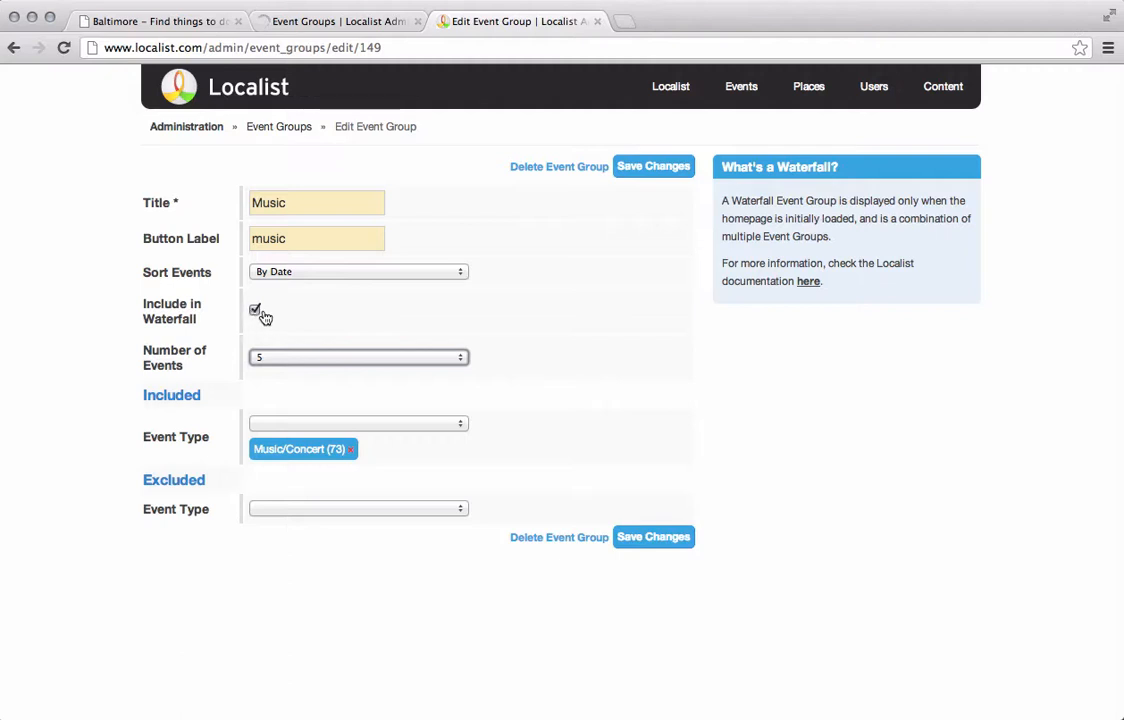
pyautogui.click(325, 31)
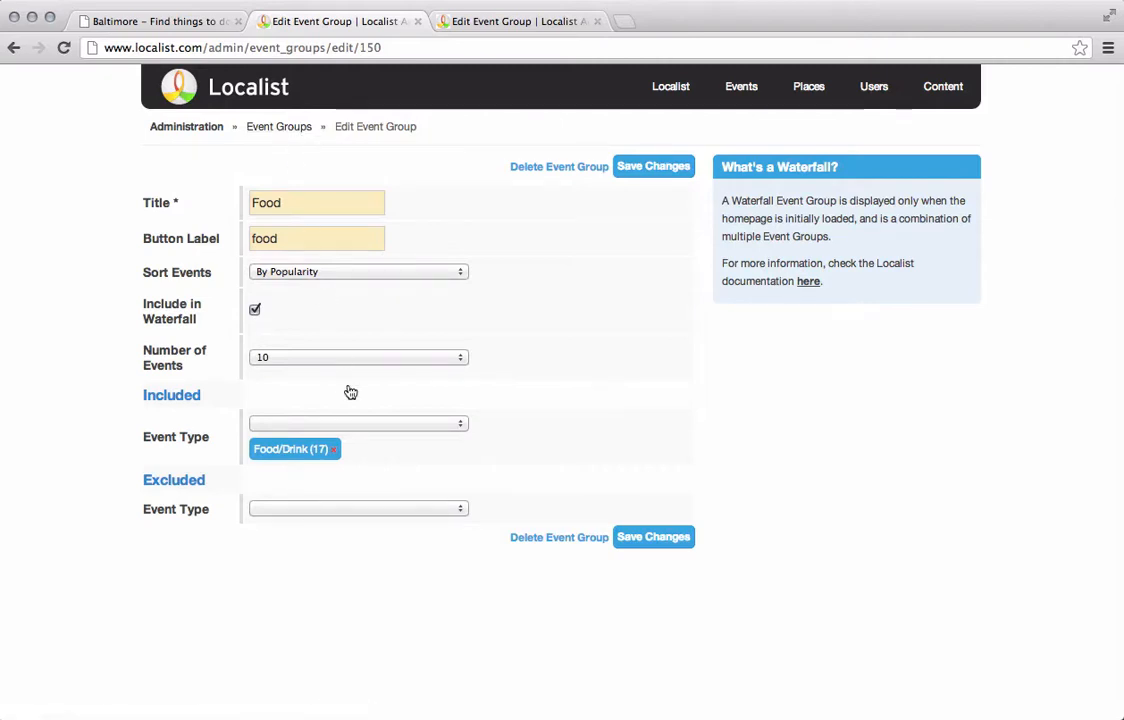
# - Exclude the All Music/Concert event type from the Food event group and choose Food/Drink as another excluded type
pyautogui.click(325, 508)
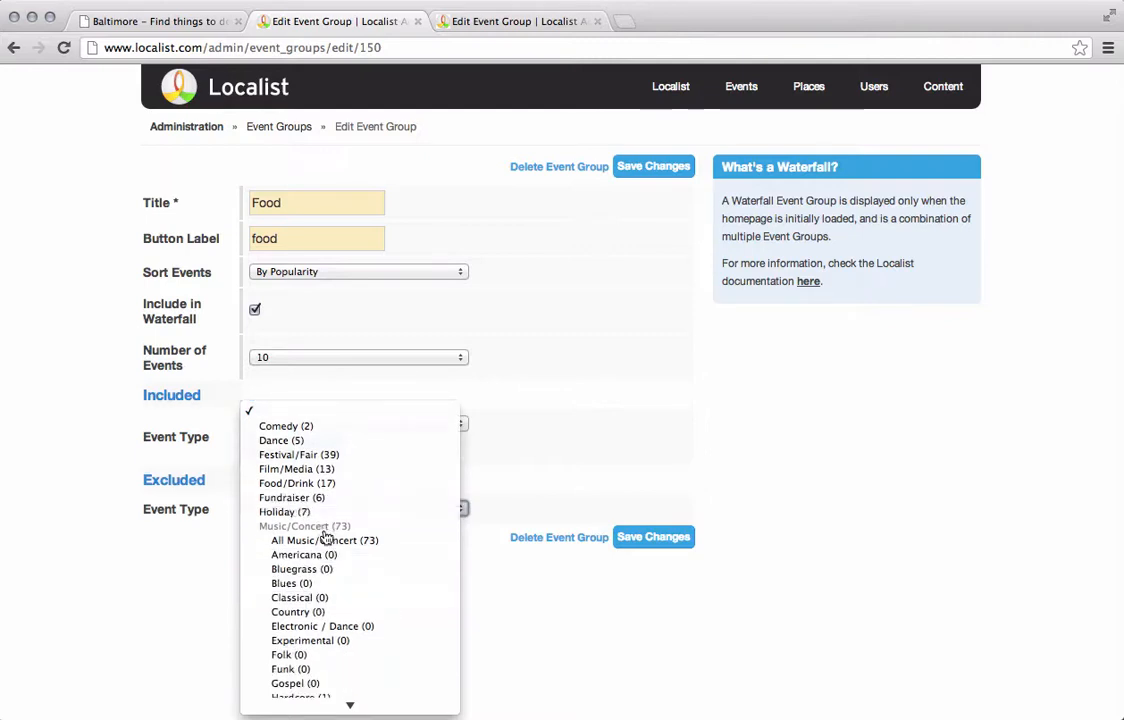
pyautogui.click(326, 540)
pyautogui.click(324, 510)
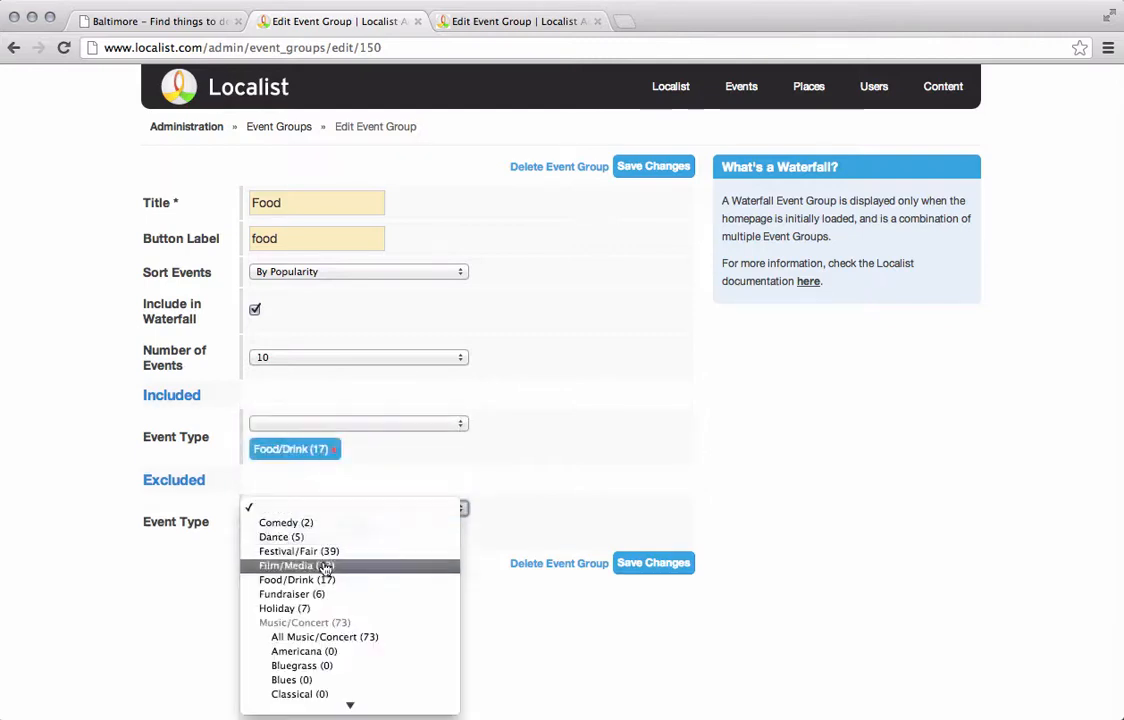
pyautogui.scroll(-5, 325, 568)
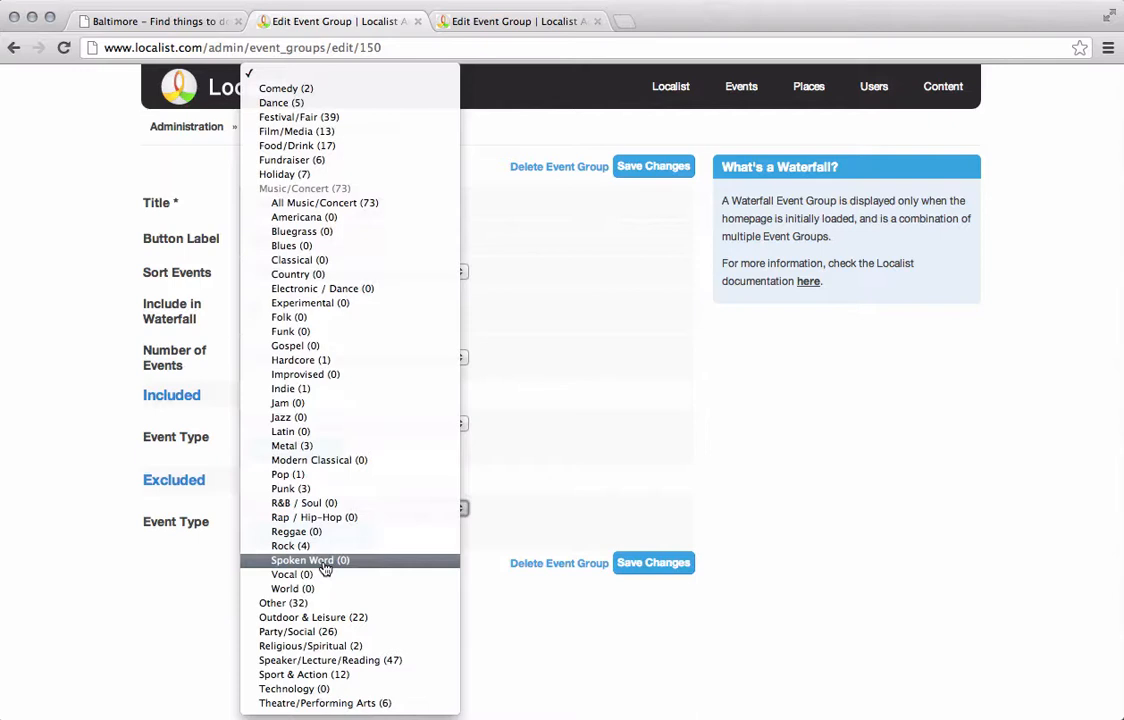
pyautogui.click(305, 145)
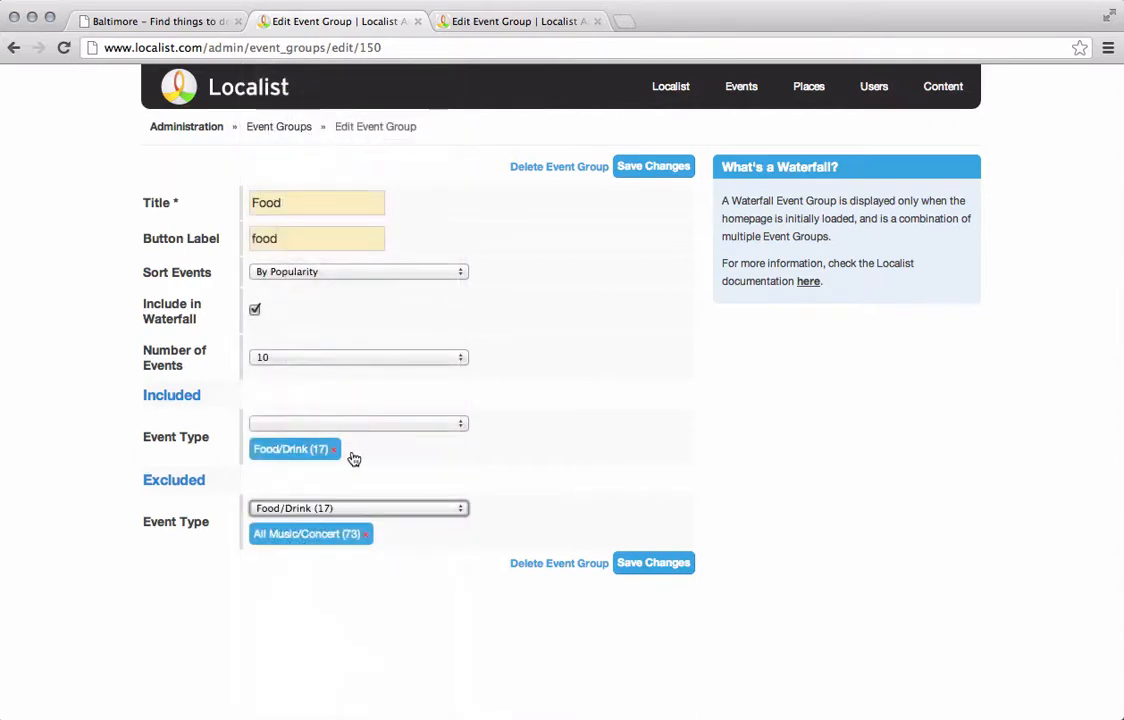
# - Remove Food/Drink from the Food event group's included event types, keeping Food/Drink chosen as the excluded event type
pyautogui.click(333, 449)
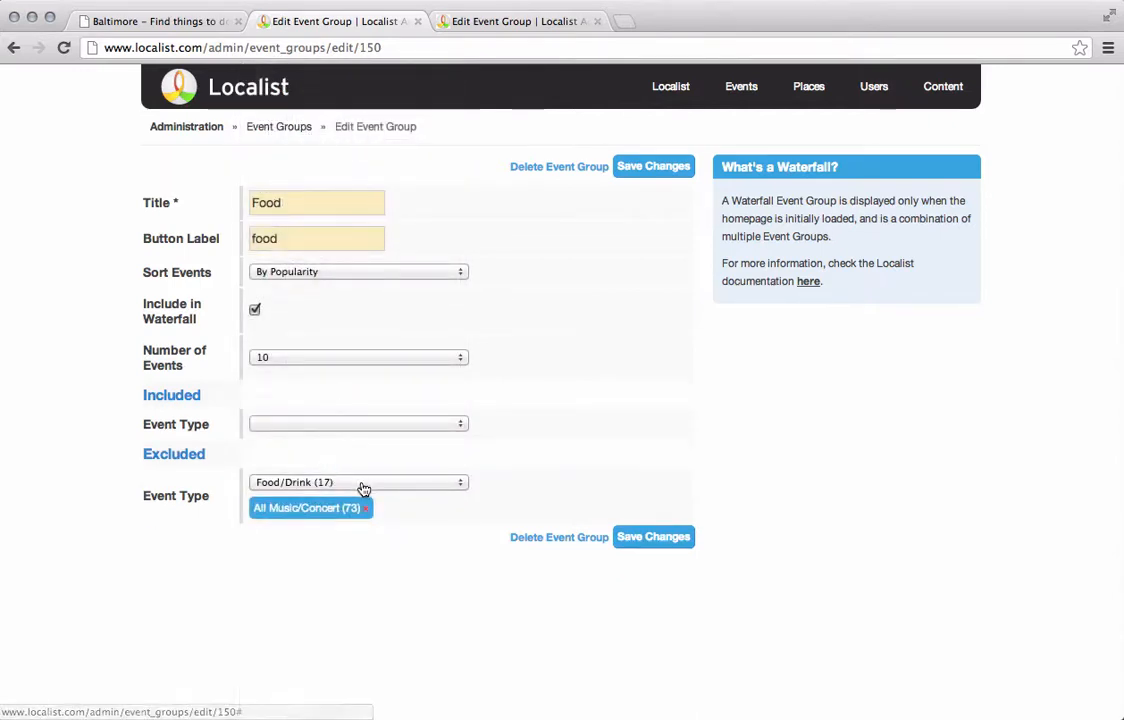
pyautogui.click(363, 488)
pyautogui.click(351, 487)
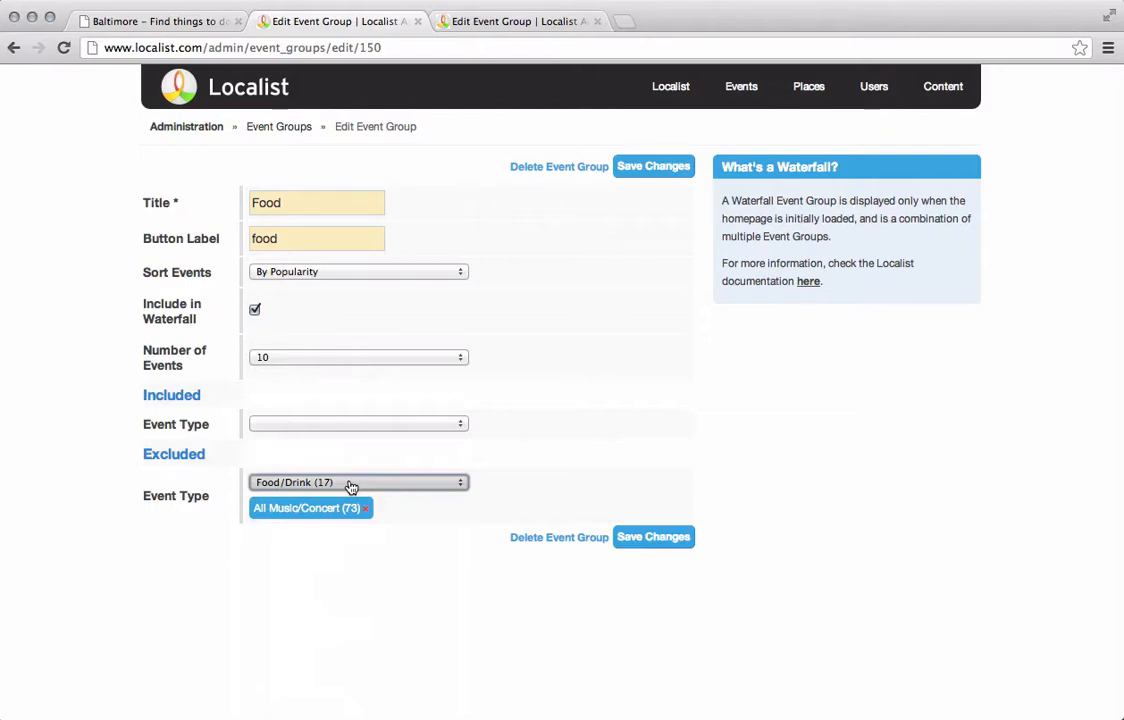
# - Compare the Music and Food event groups on the Baltimore homepage and return to the Food group's Include in Waterfall setting
pyautogui.click(200, 28)
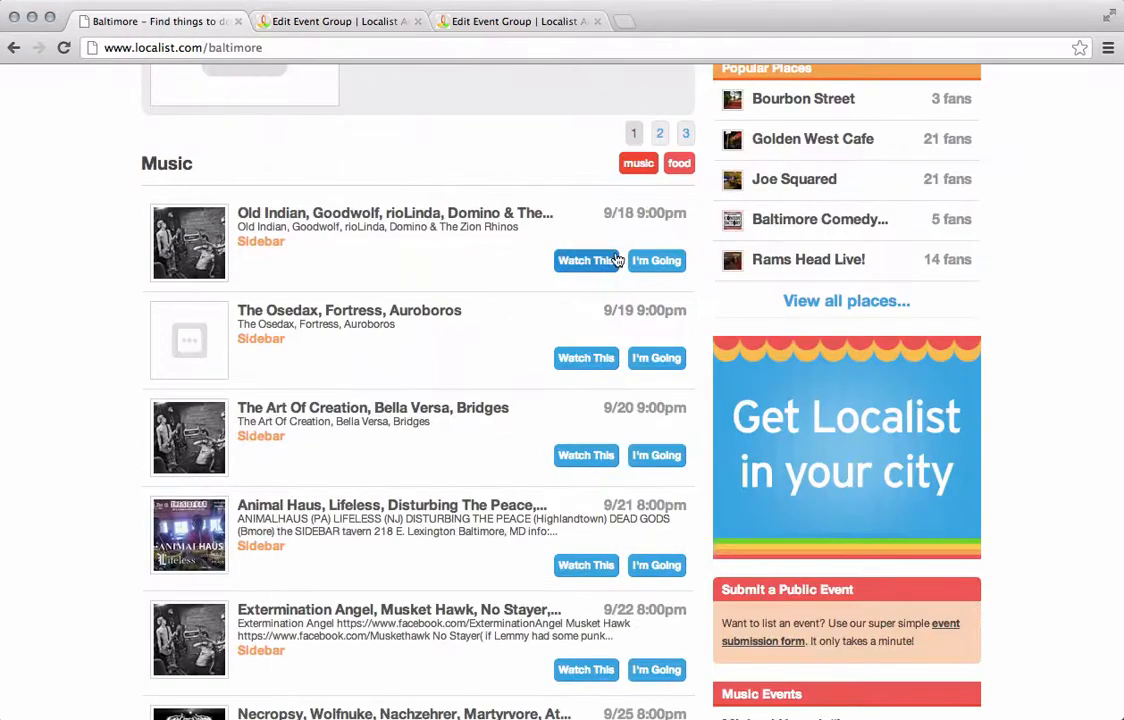
pyautogui.click(684, 167)
pyautogui.click(642, 166)
pyautogui.click(679, 167)
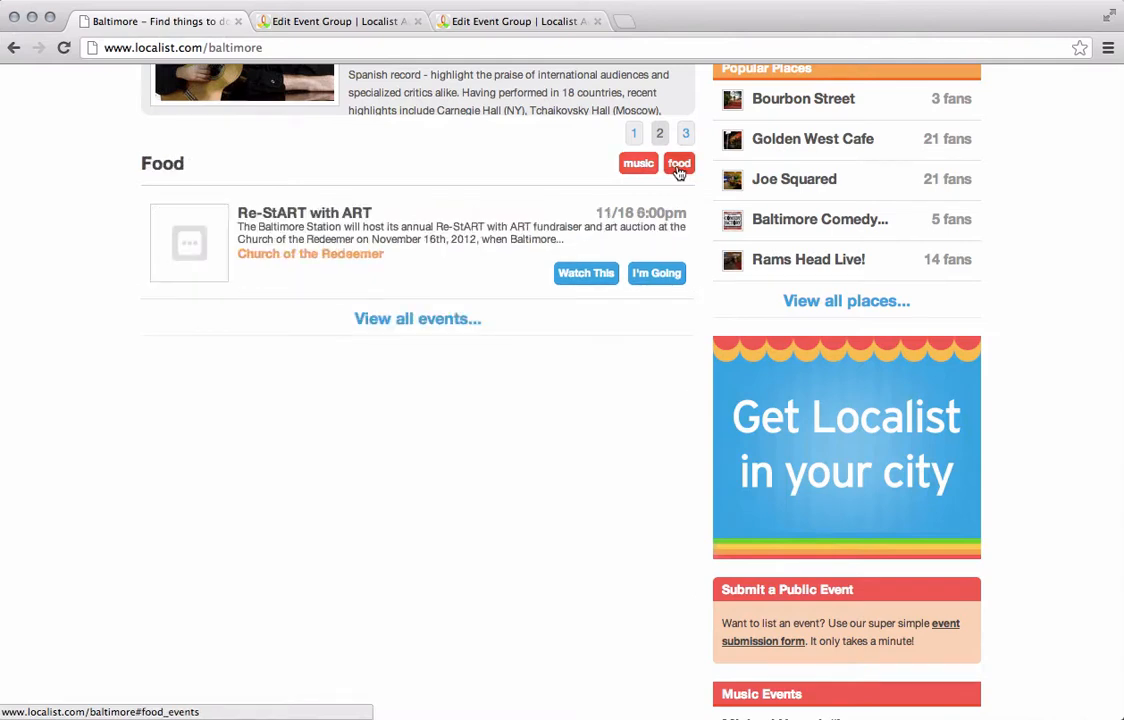
pyautogui.click(368, 30)
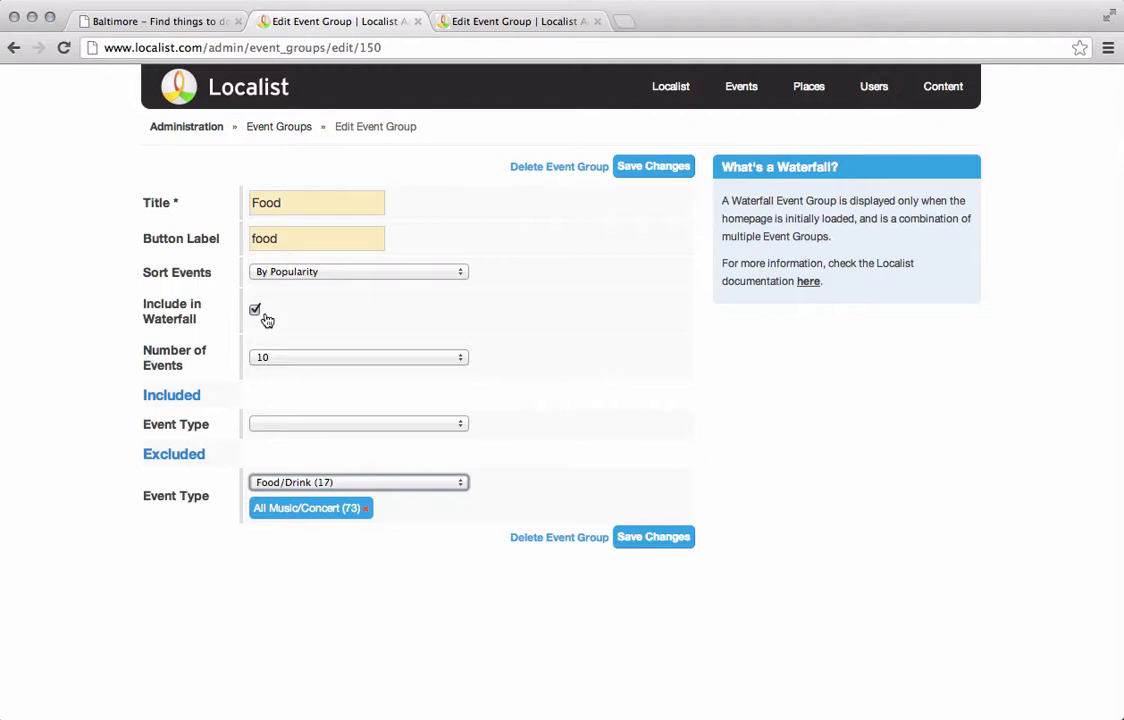
# - Reload the Baltimore homepage to examine its initial Upcoming Events list and return to the Food group's settings
pyautogui.click(147, 24)
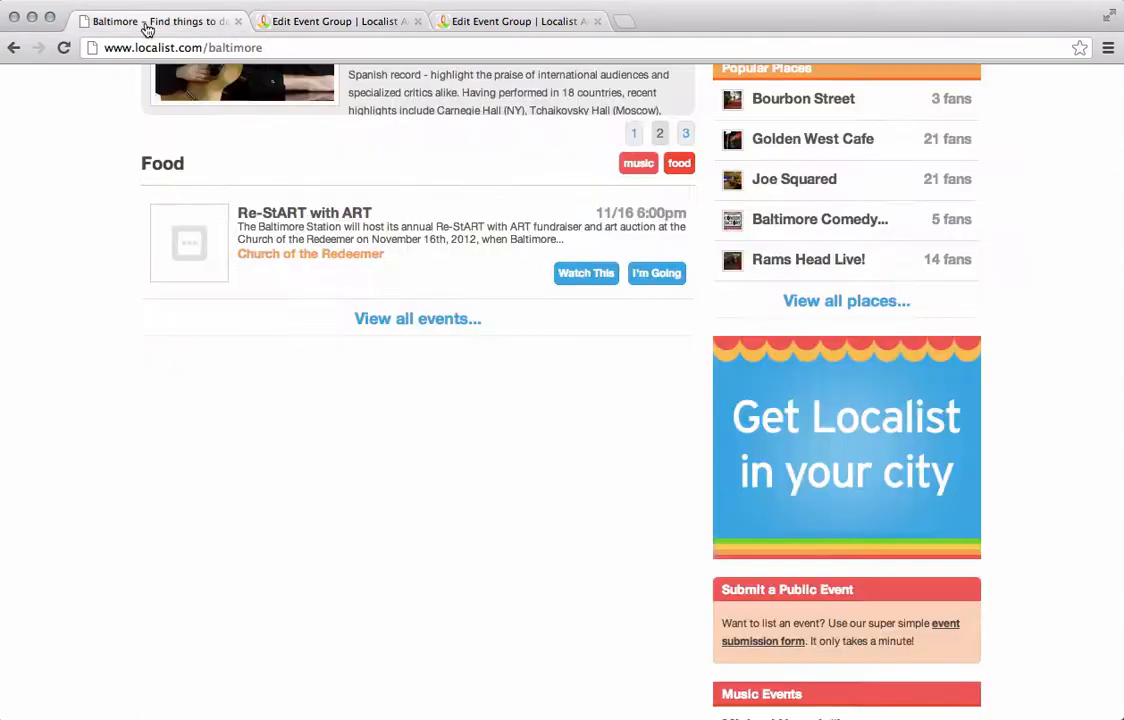
pyautogui.scroll(3, 577, 250)
pyautogui.scroll(3, 540, 290)
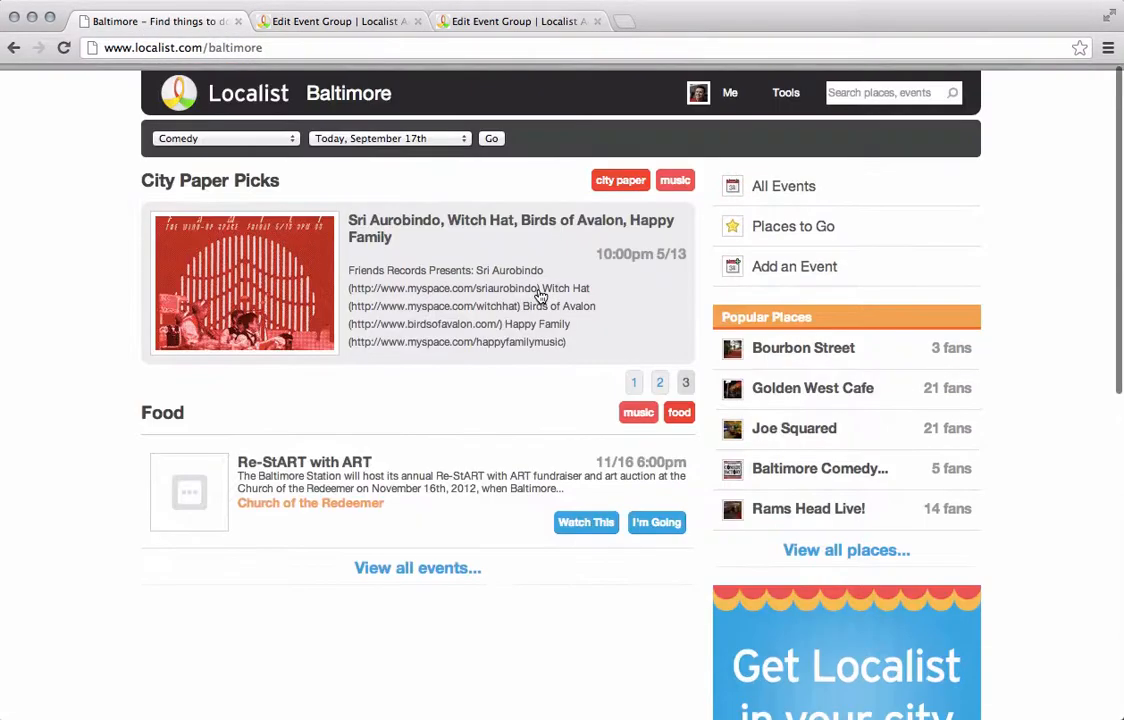
pyautogui.press('super+r')
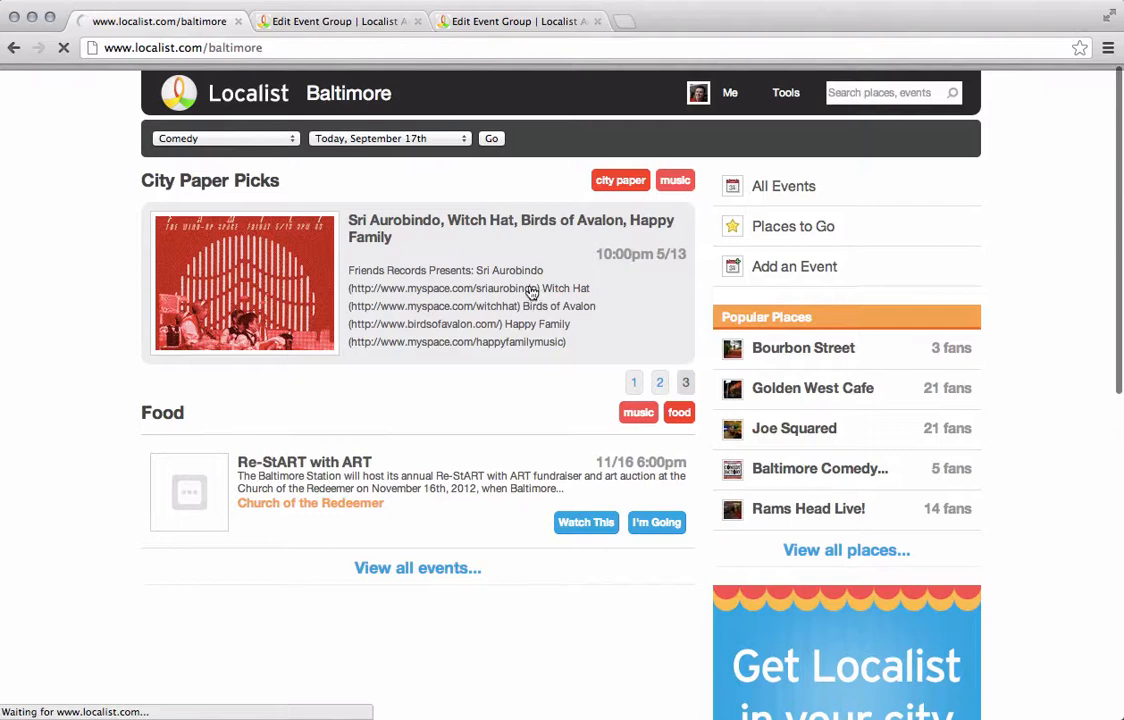
pyautogui.scroll(-3, 489, 279)
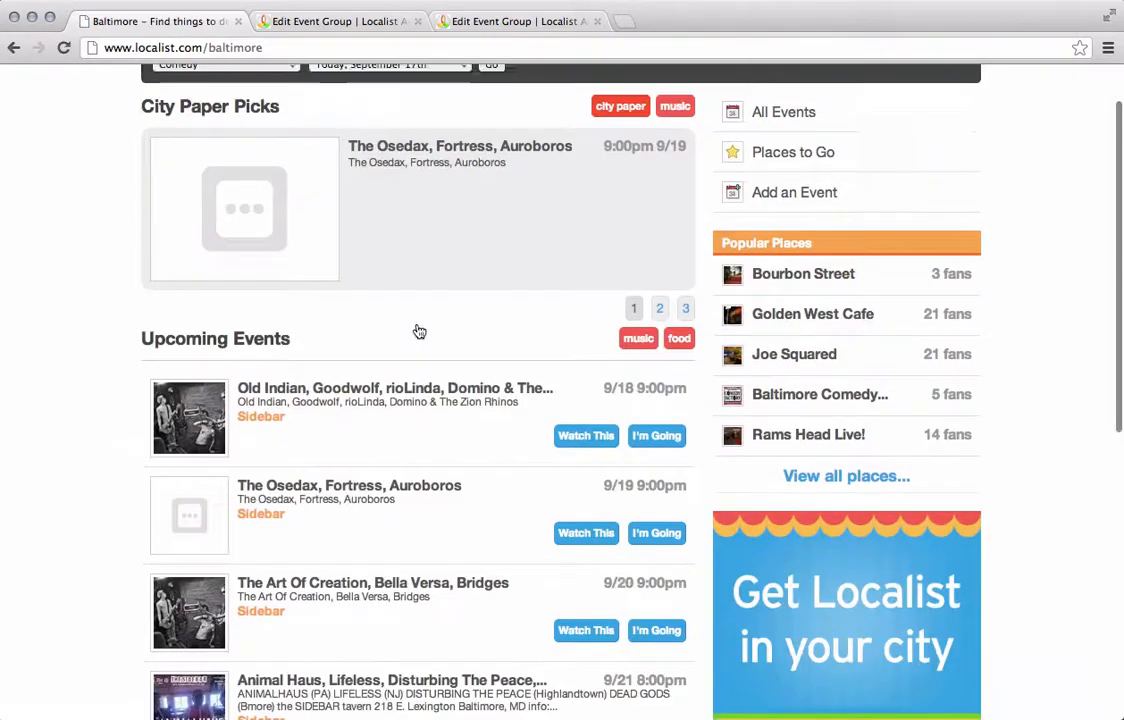
pyautogui.tripleClick(268, 287)
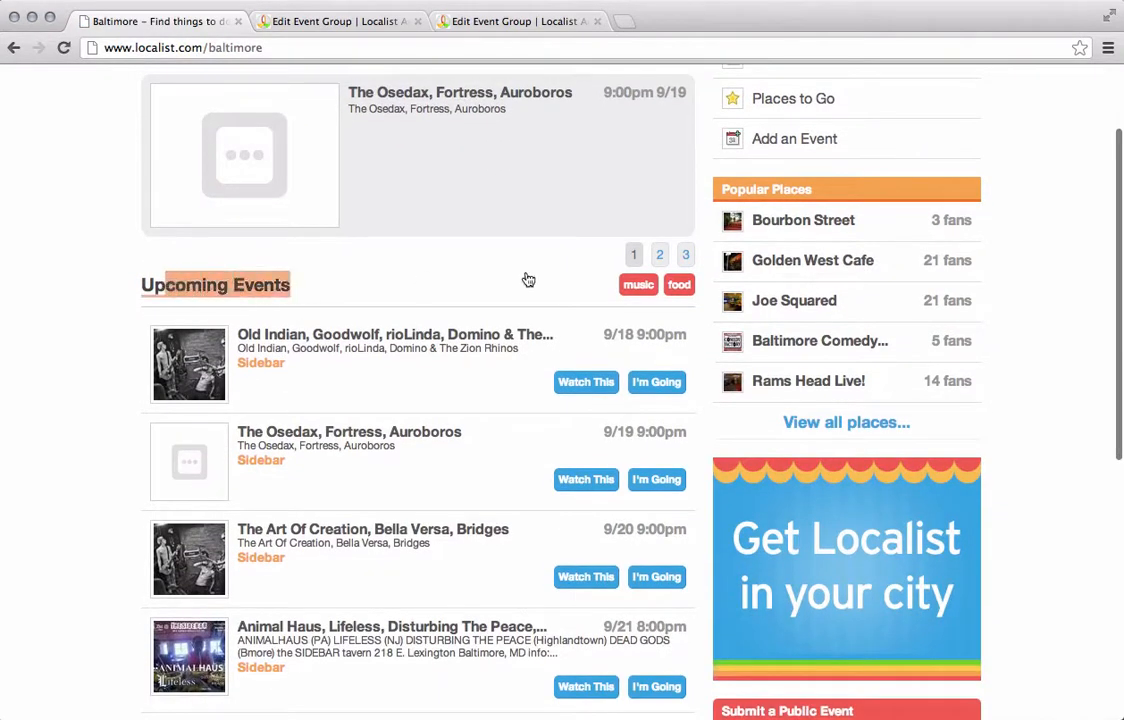
pyautogui.click(580, 271)
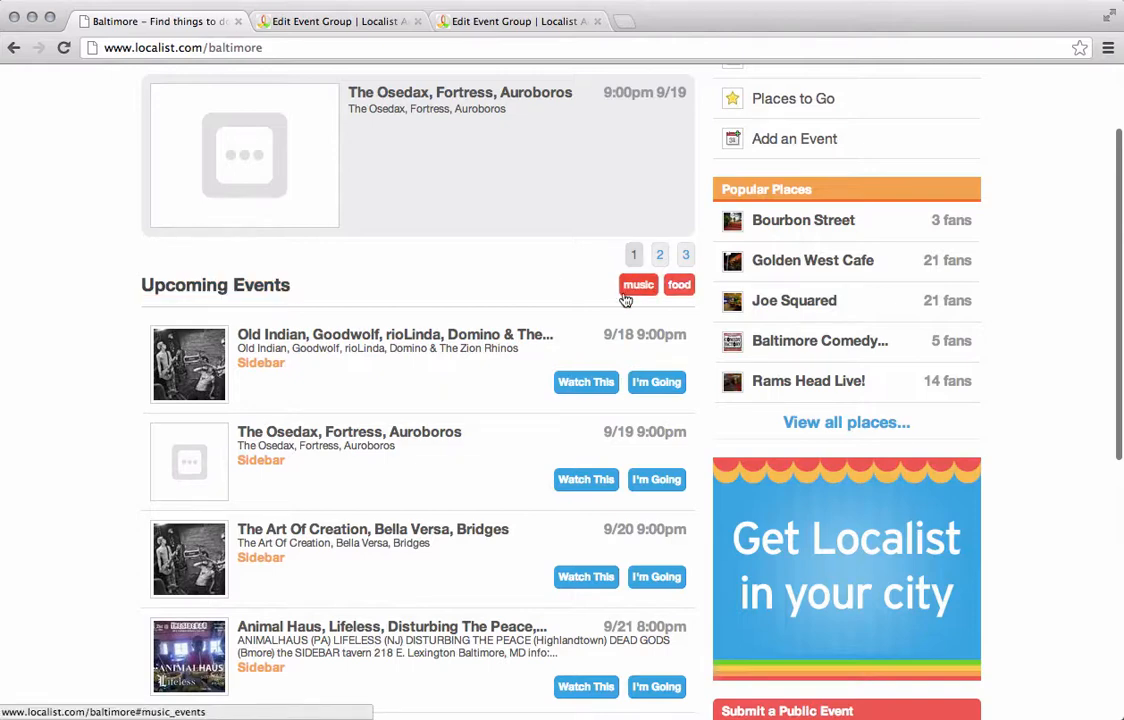
pyautogui.scroll(-2, 510, 246)
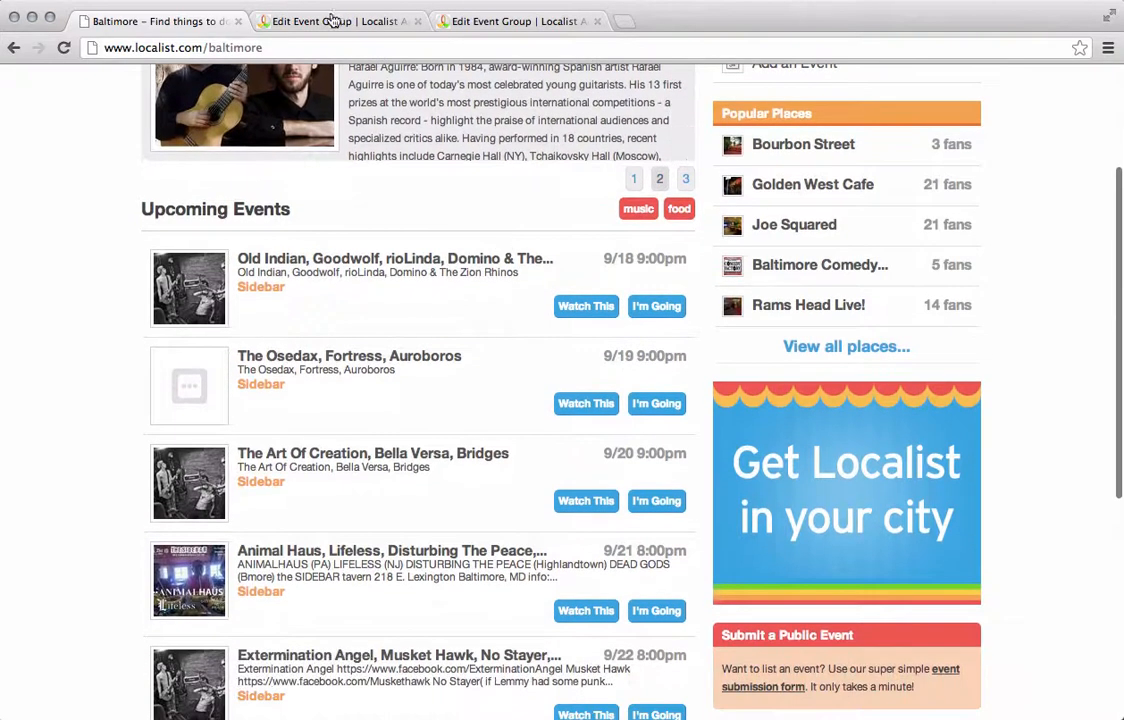
pyautogui.click(332, 24)
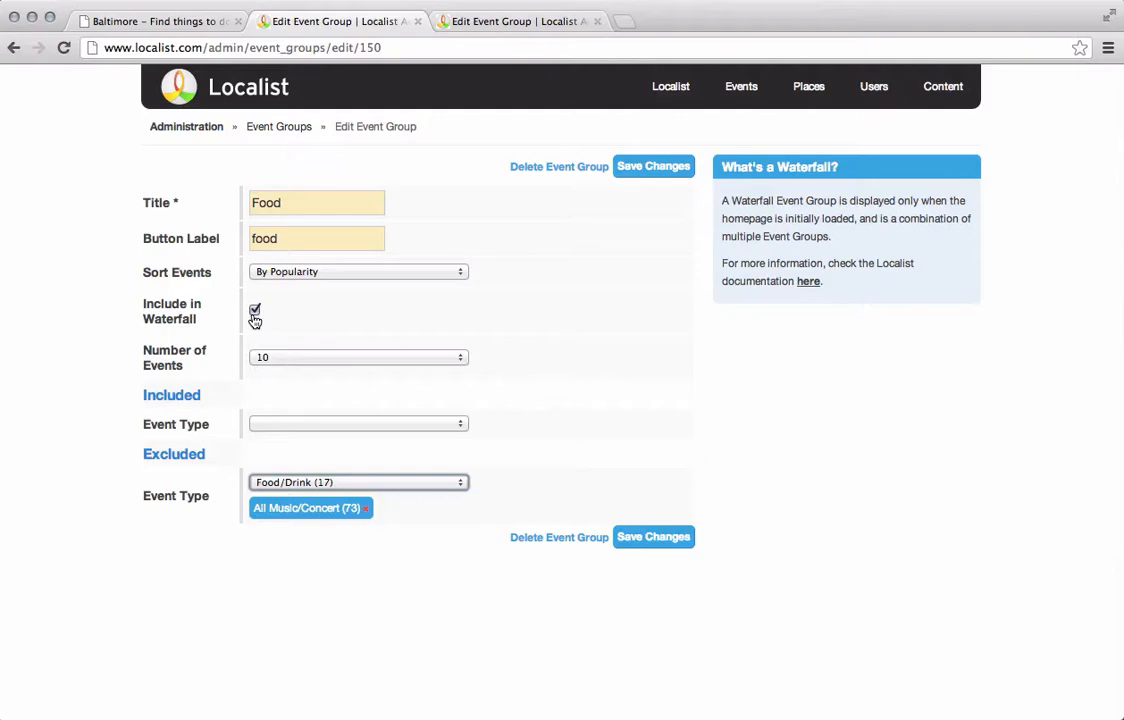
# - View the Food and Music event groups separately on the homepage and return to the combined Upcoming Events list
pyautogui.click(152, 22)
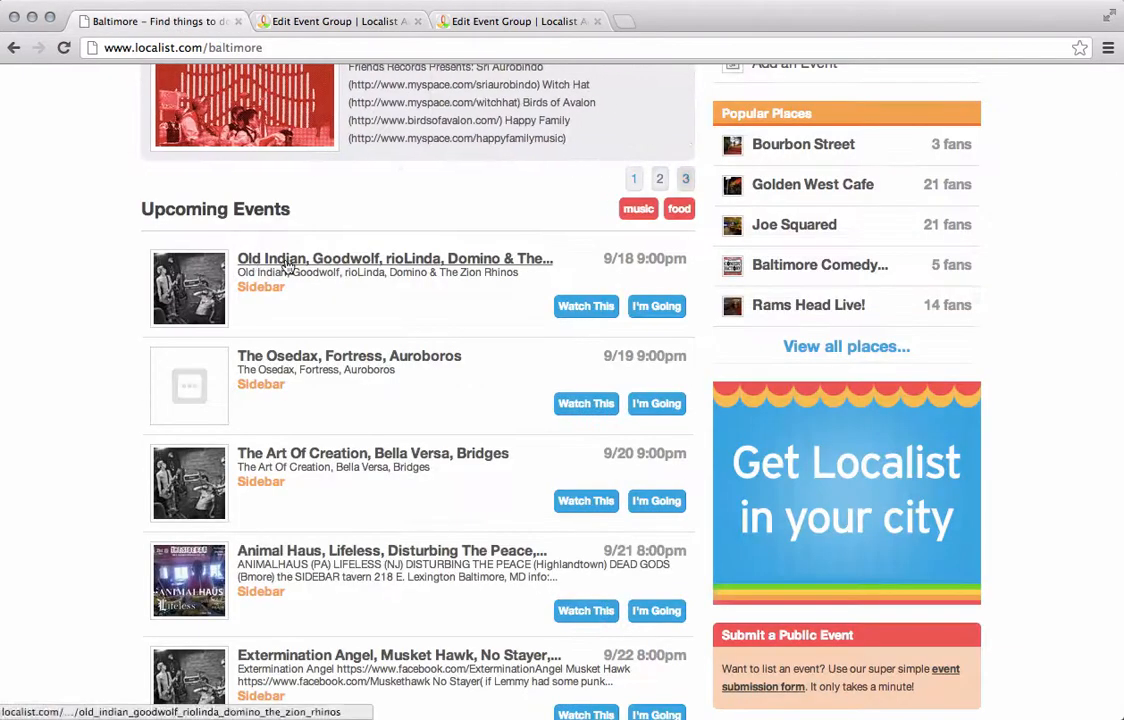
pyautogui.scroll(-1, 371, 364)
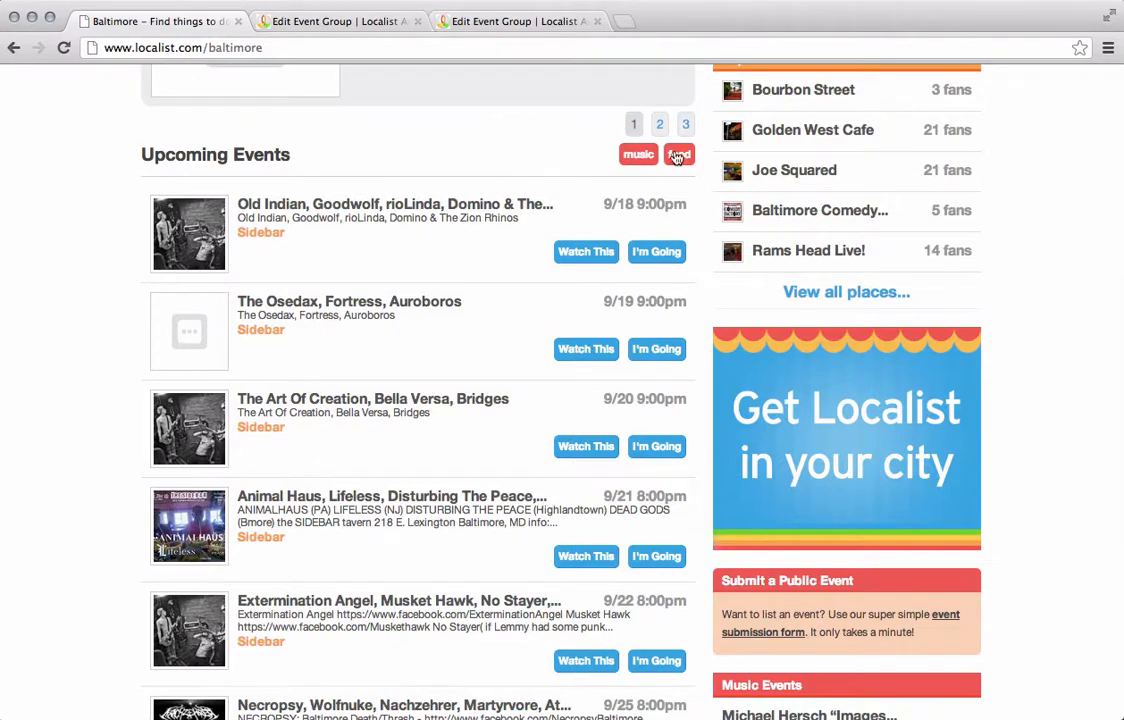
pyautogui.click(680, 155)
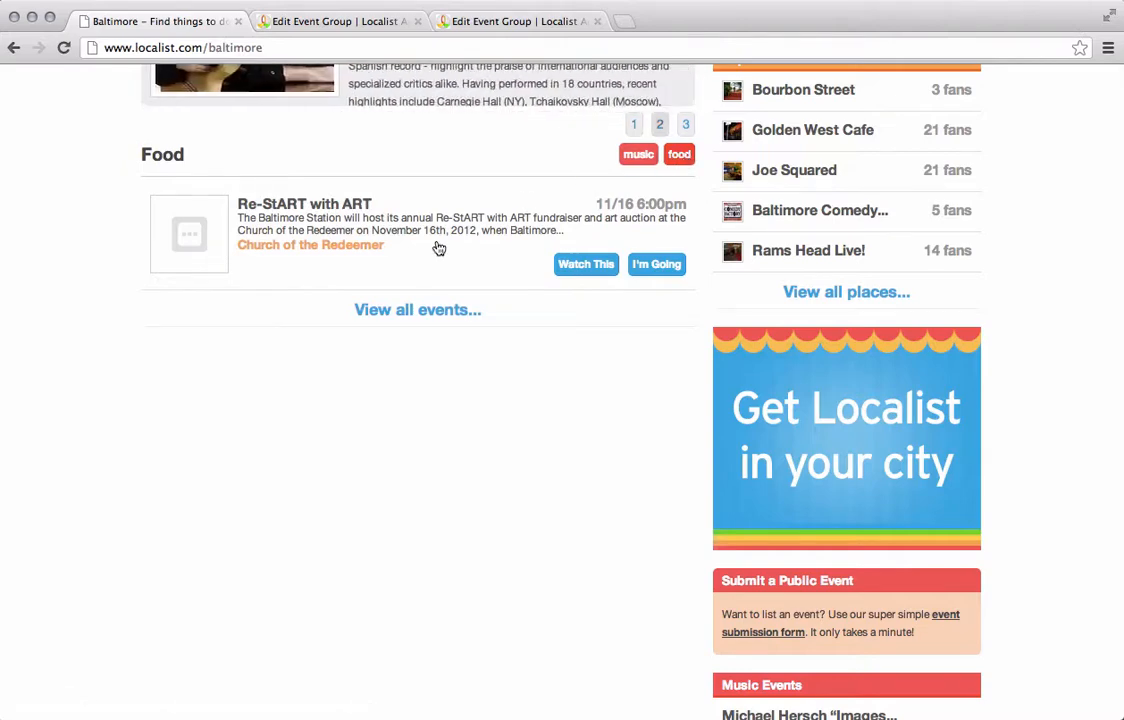
pyautogui.scroll(3, 445, 235)
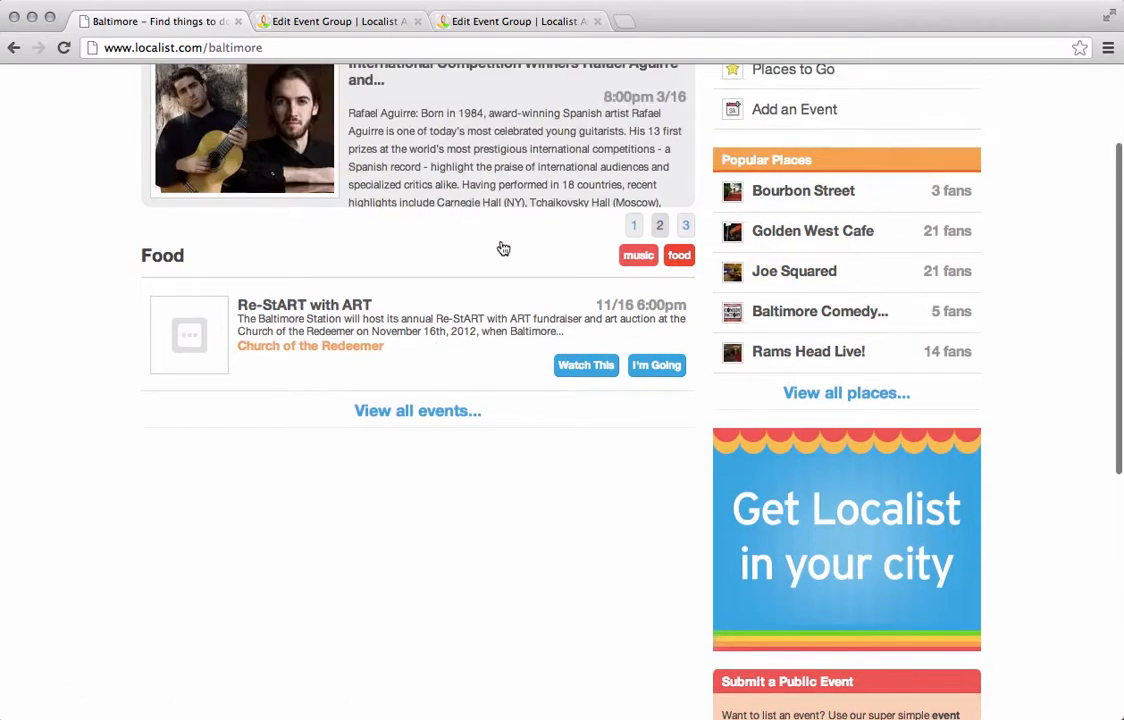
pyautogui.scroll(4, 503, 248)
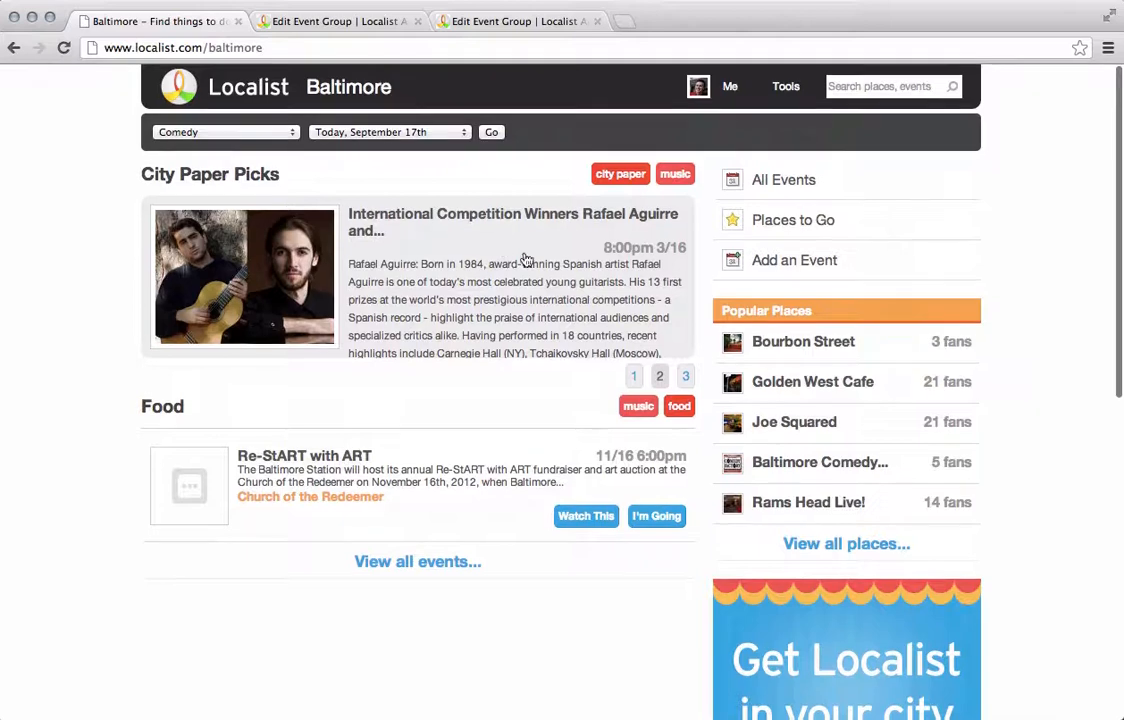
pyautogui.click(638, 408)
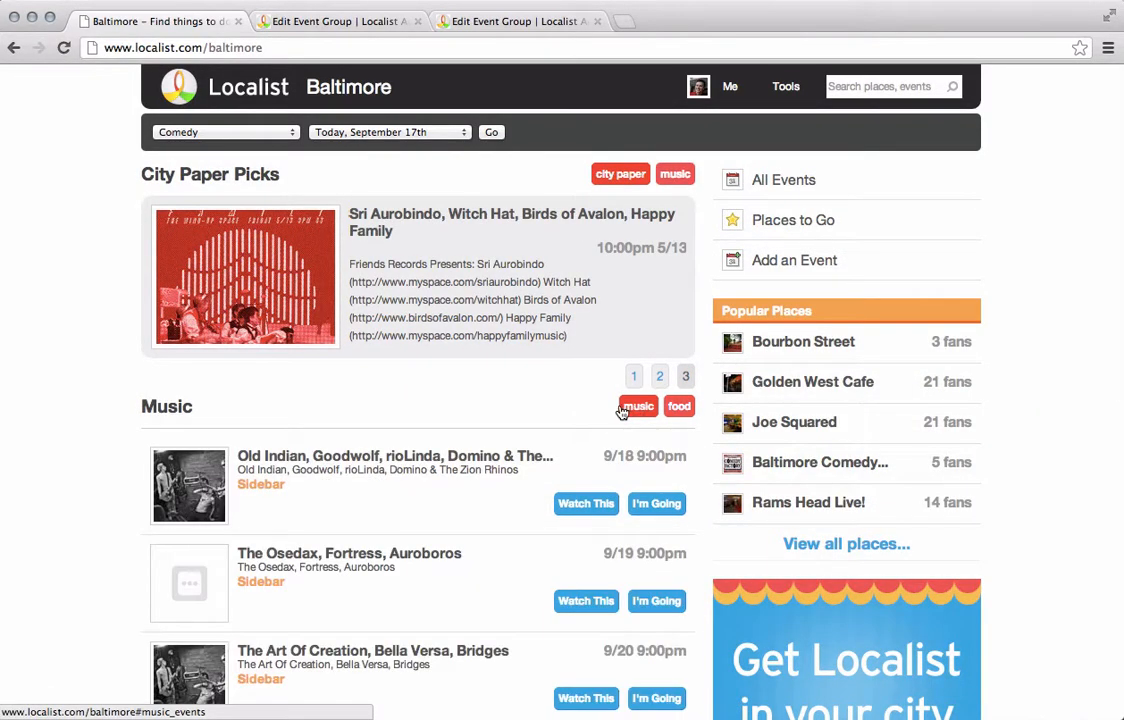
pyautogui.click(428, 458)
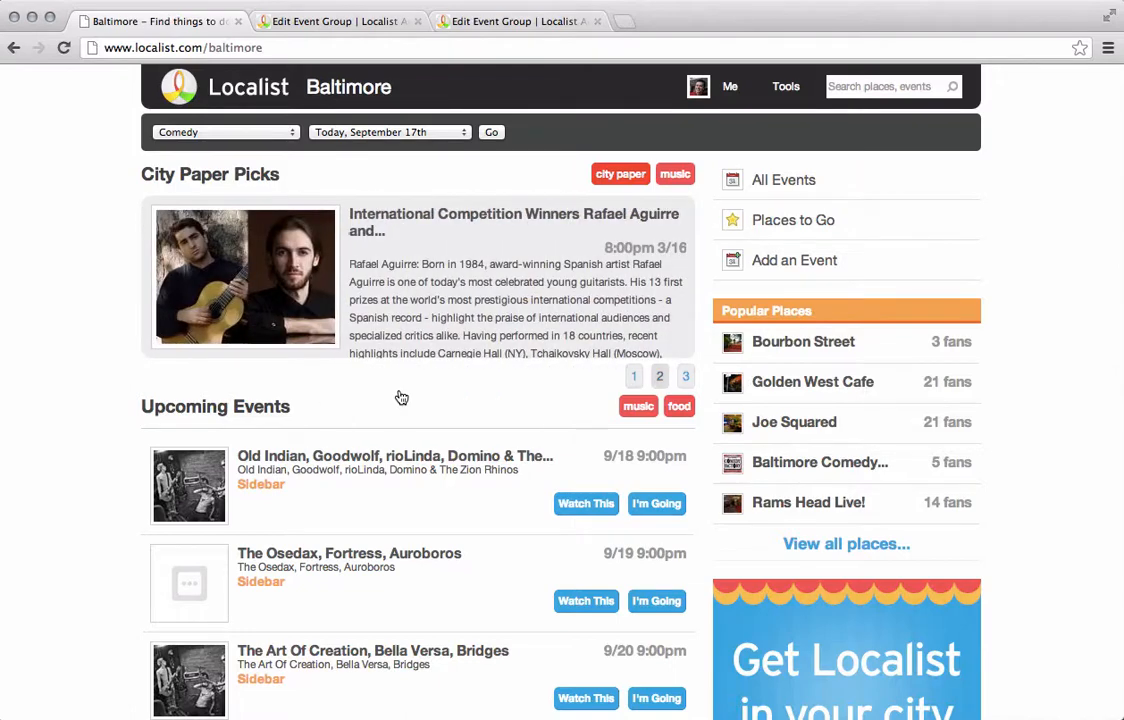
# - Examine the whole Upcoming Events list on the homepage to see how it combines music and food events
pyautogui.scroll(-3, 401, 398)
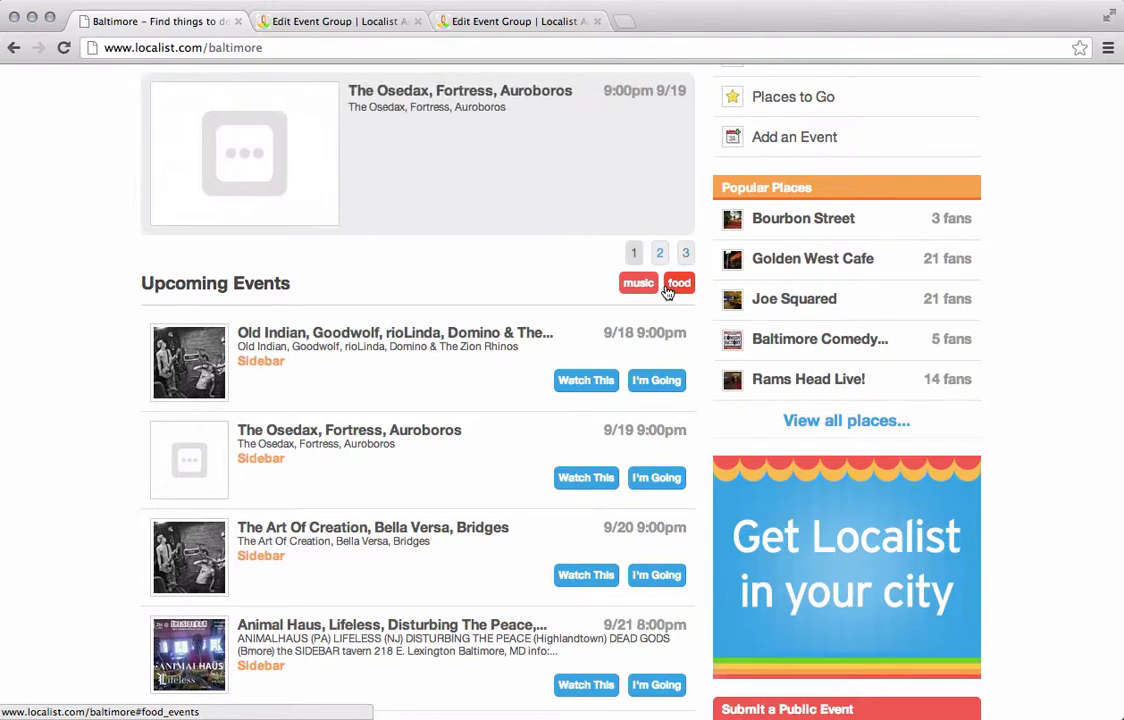
pyautogui.scroll(-1, 340, 488)
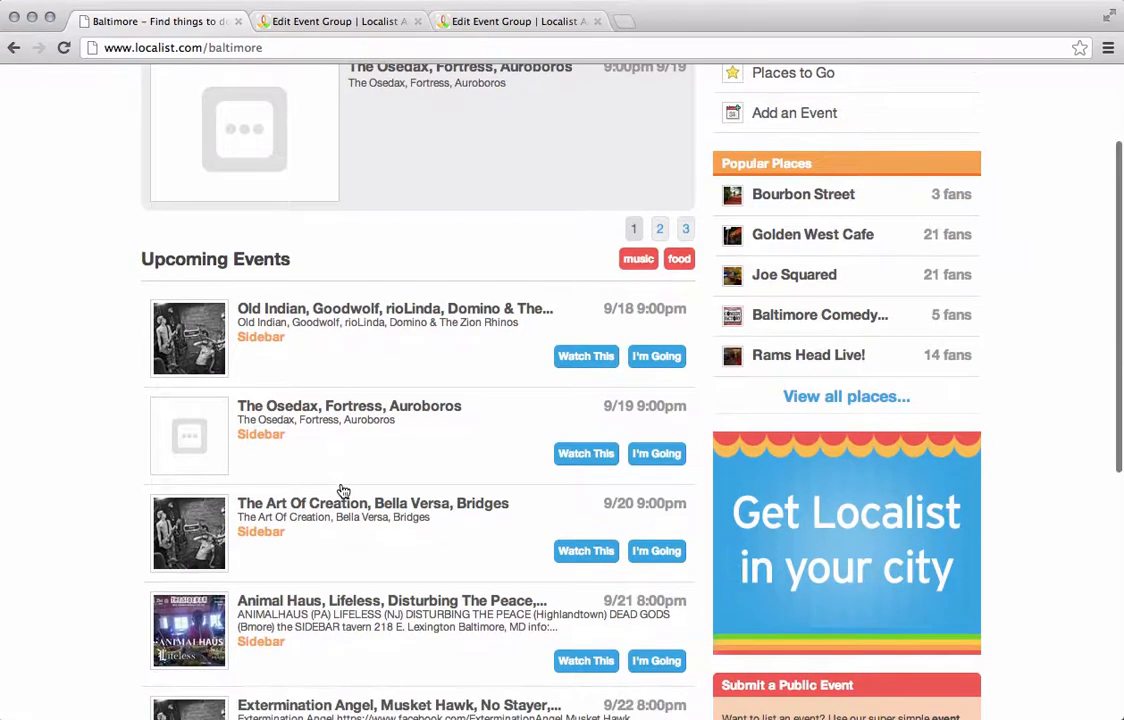
pyautogui.scroll(2, 376, 314)
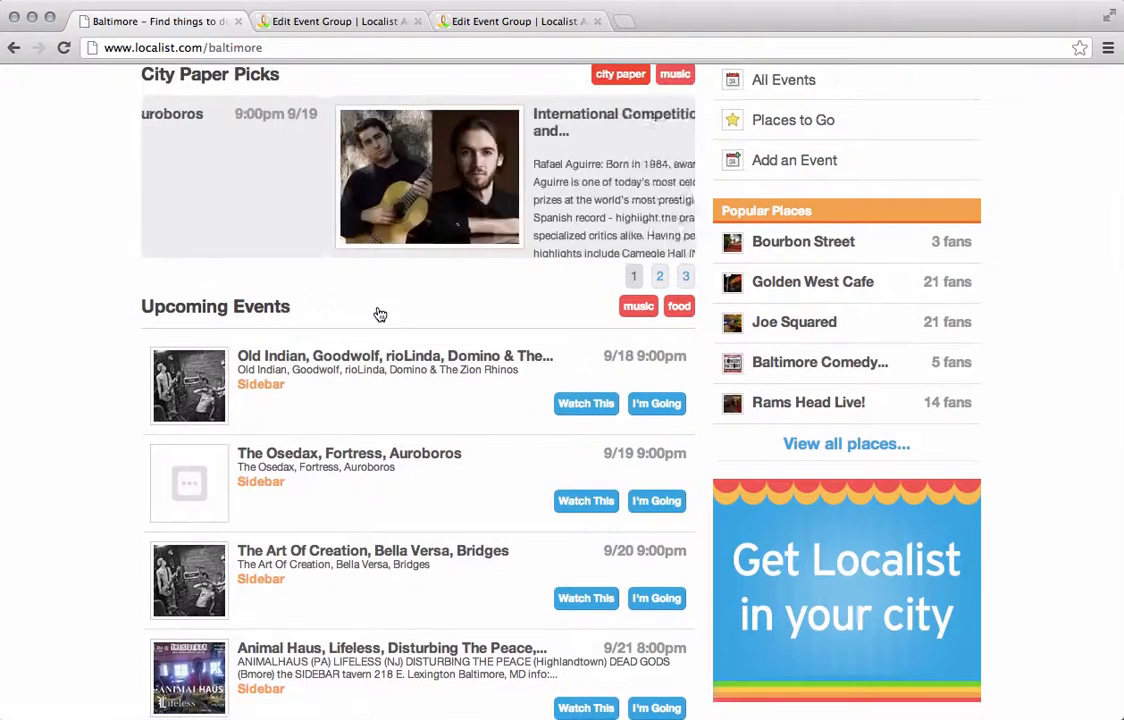
pyautogui.scroll(-5, 372, 318)
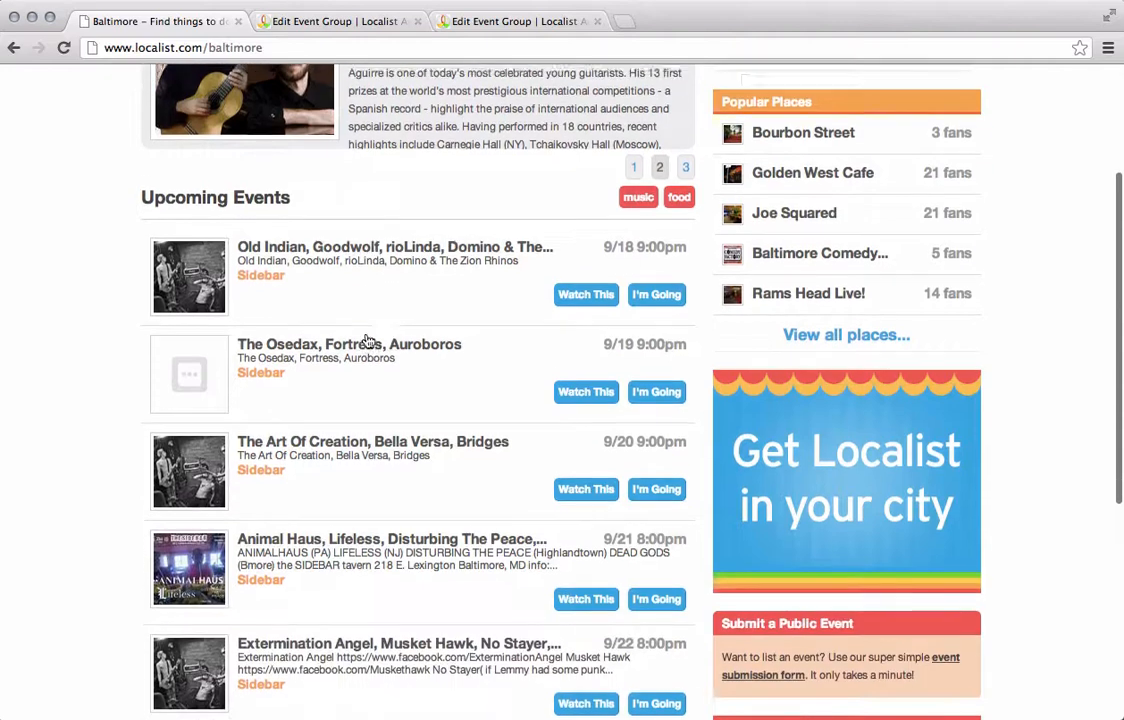
pyautogui.scroll(-10, 368, 322)
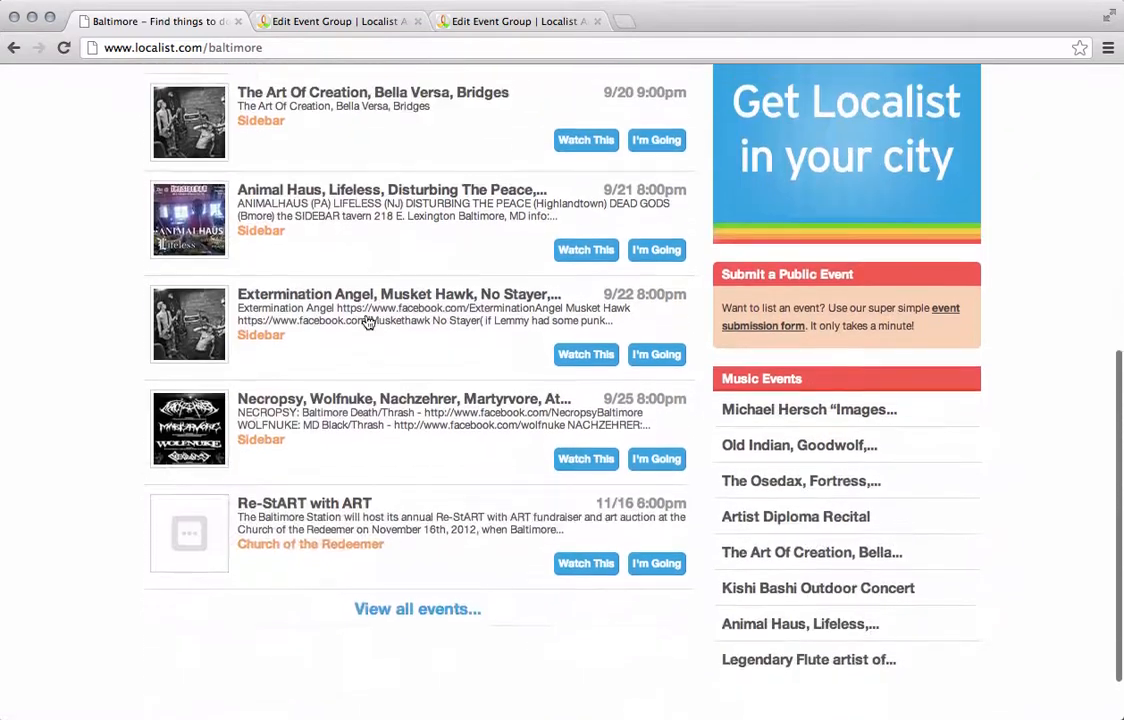
pyautogui.scroll(7, 368, 322)
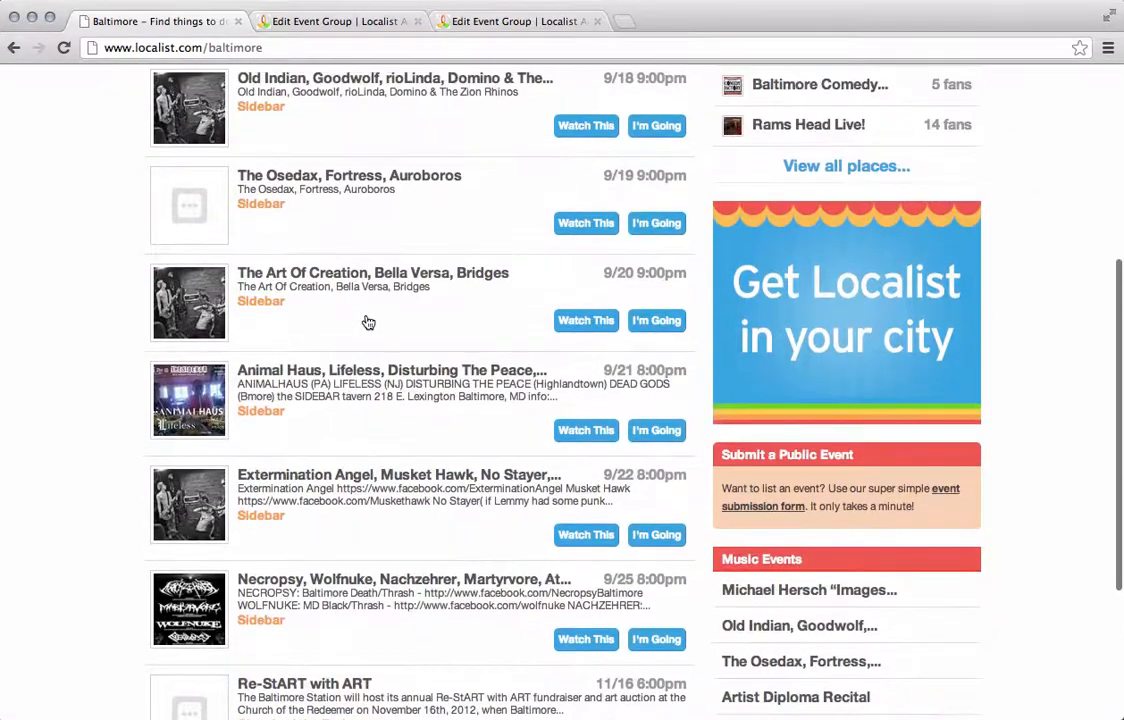
pyautogui.scroll(3, 368, 322)
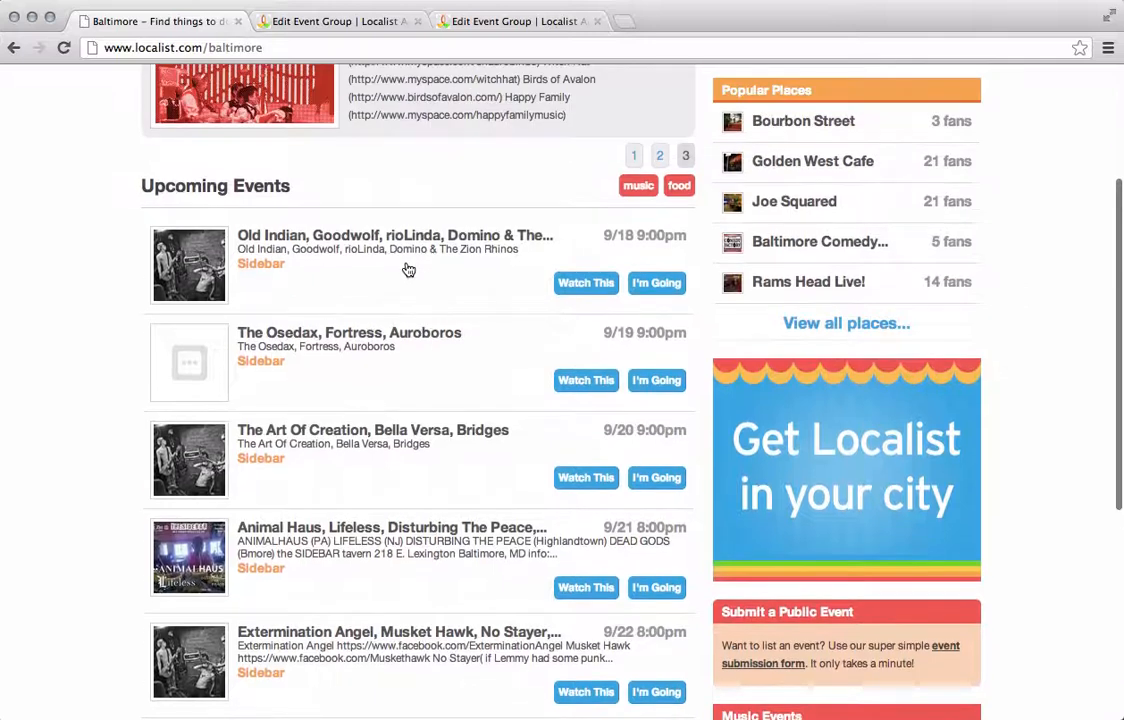
pyautogui.scroll(-2, 414, 291)
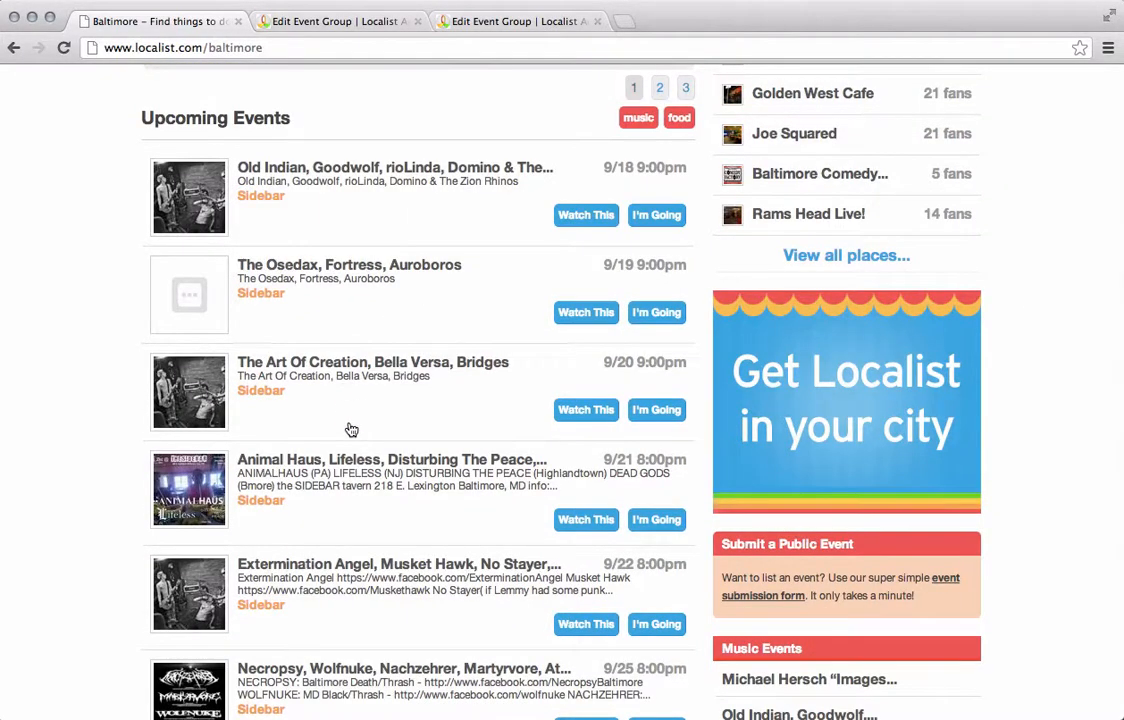
pyautogui.scroll(5, 351, 430)
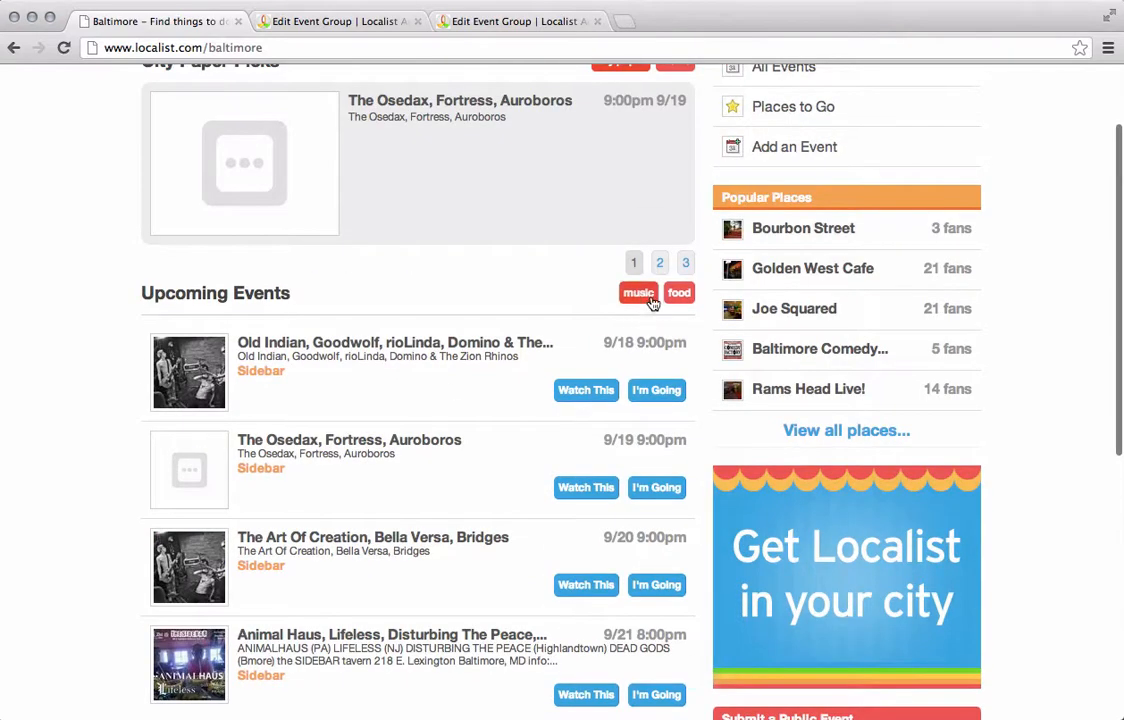
# - Switch the homepage event list to Music, to Food and back to Music
pyautogui.click(640, 293)
pyautogui.click(678, 294)
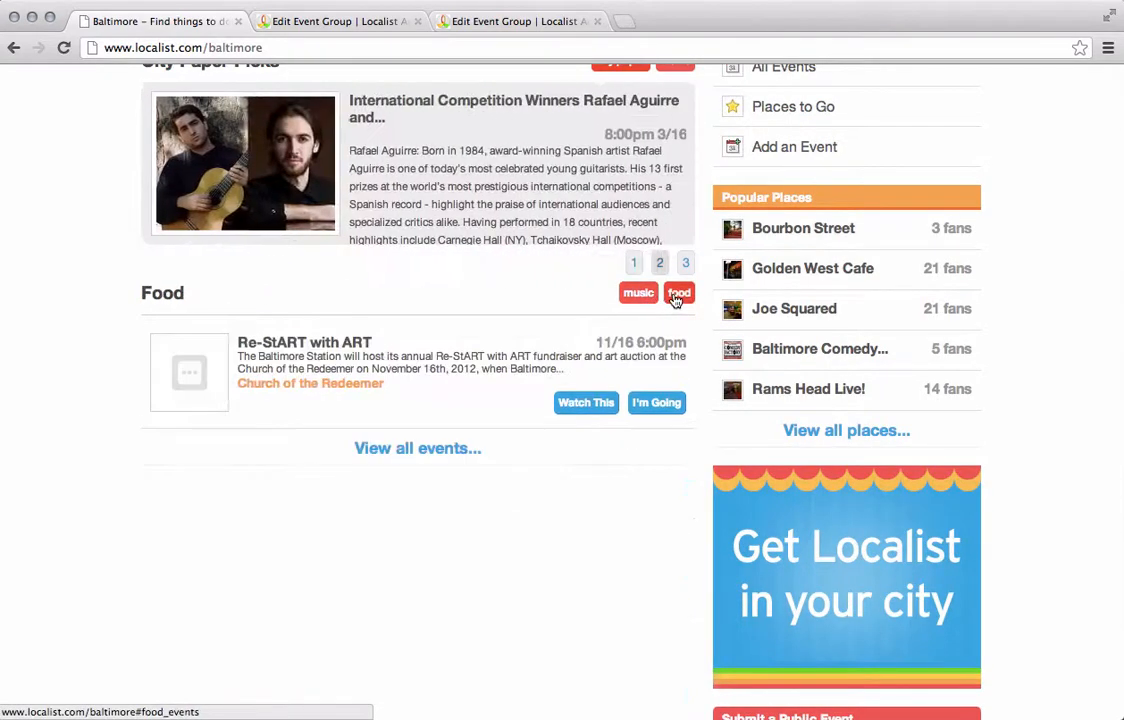
pyautogui.click(645, 299)
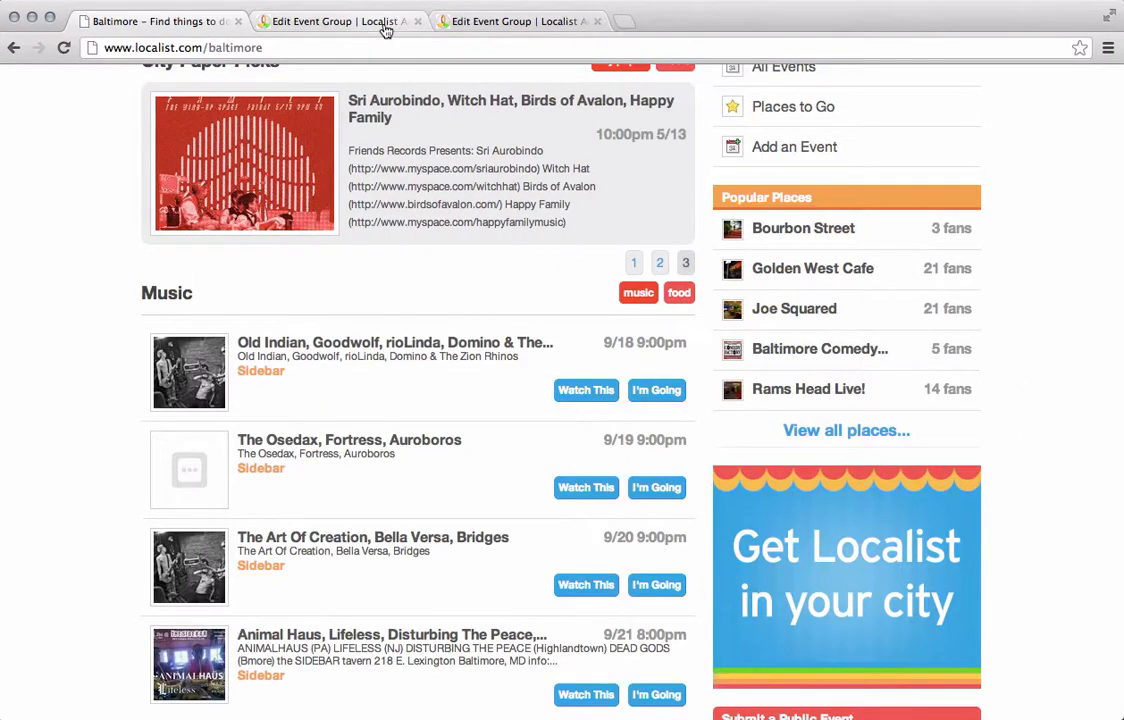
# - Leave the Food group's settings without saving and open the Event Groups list in the administration area
pyautogui.click(386, 27)
pyautogui.click(670, 86)
pyautogui.click(672, 143)
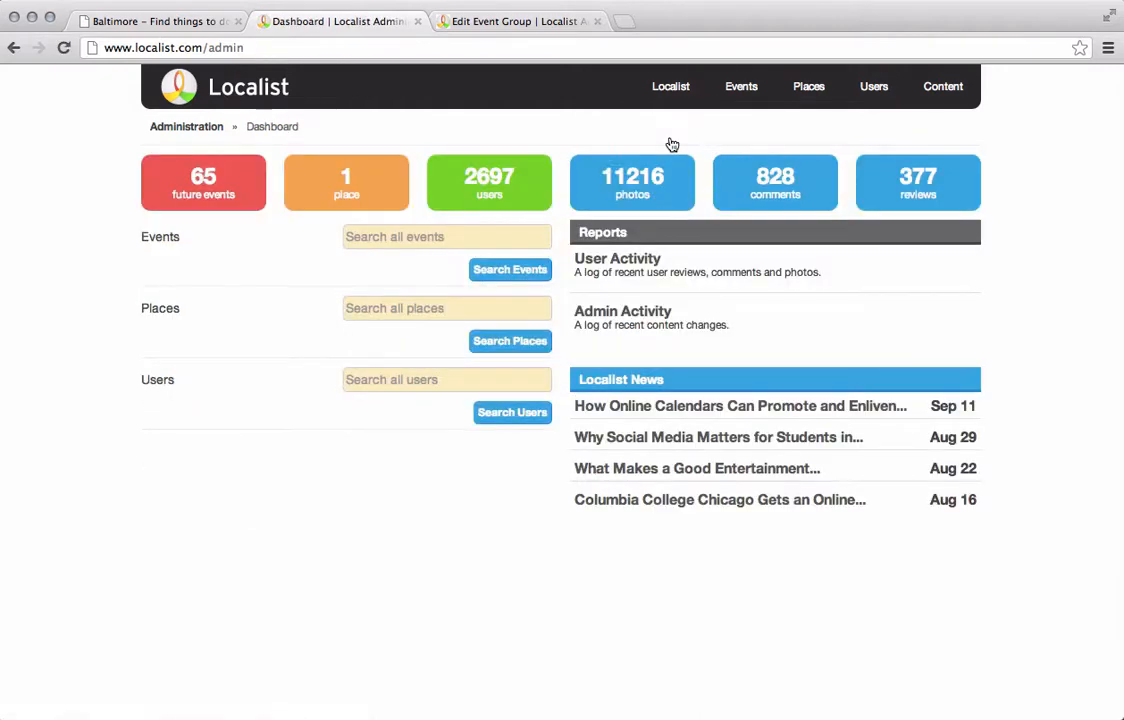
pyautogui.moveTo(902, 101)
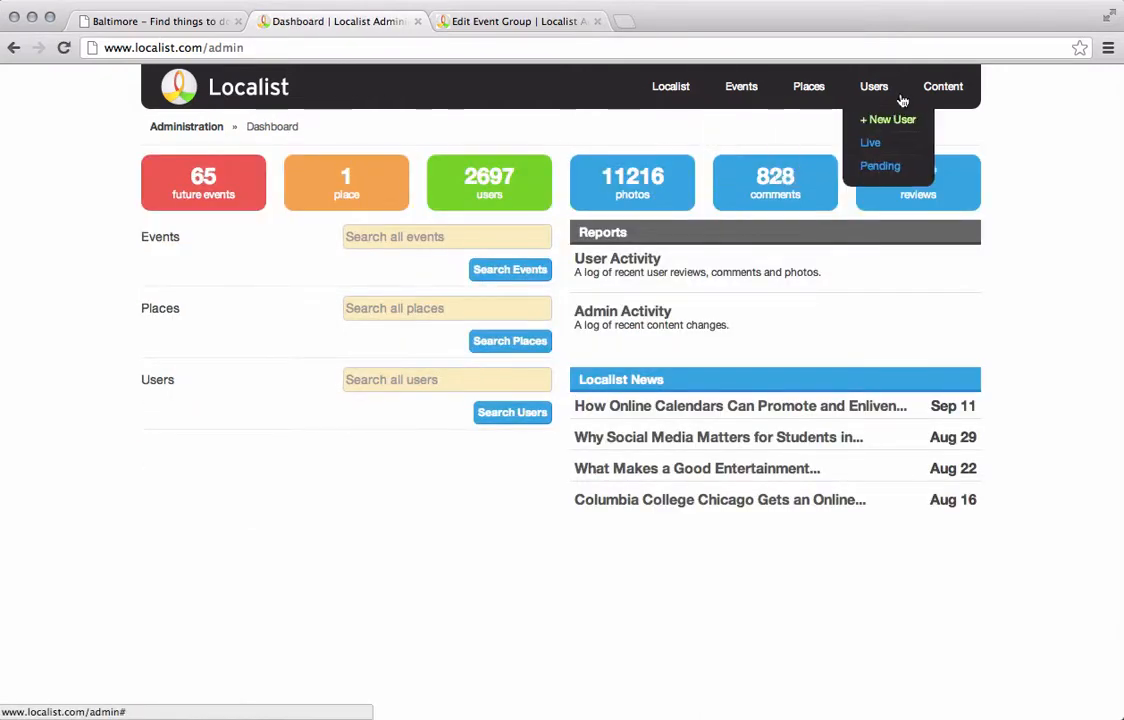
pyautogui.moveTo(952, 101)
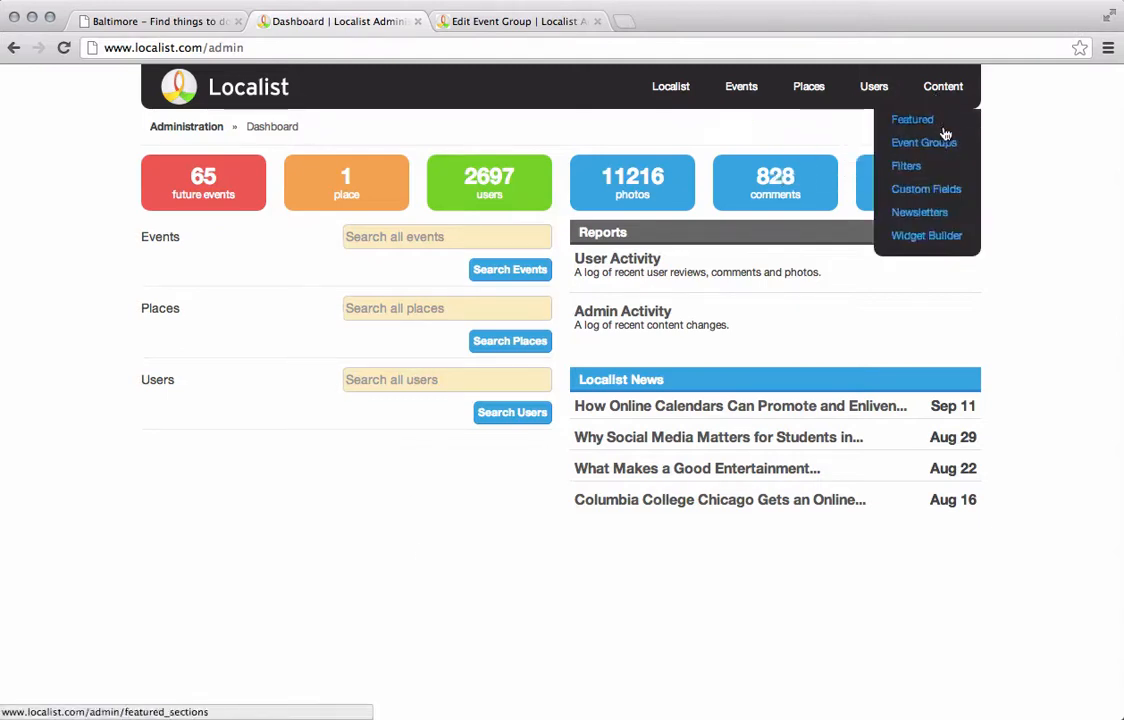
pyautogui.click(944, 145)
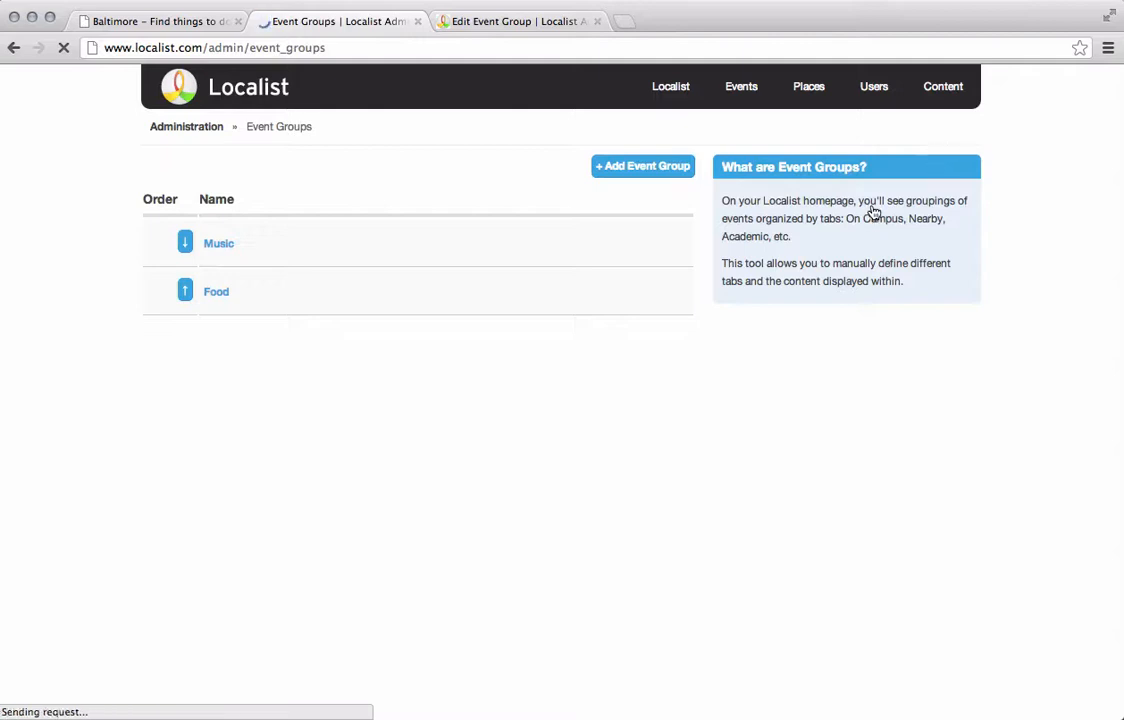